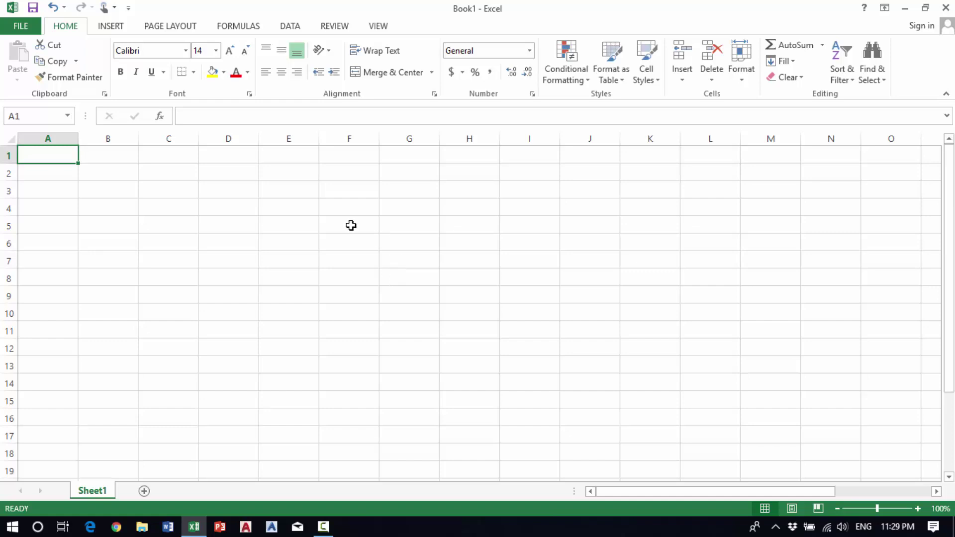
Select cells F4 and then F5 on Sheet1.
left_click(351, 208)
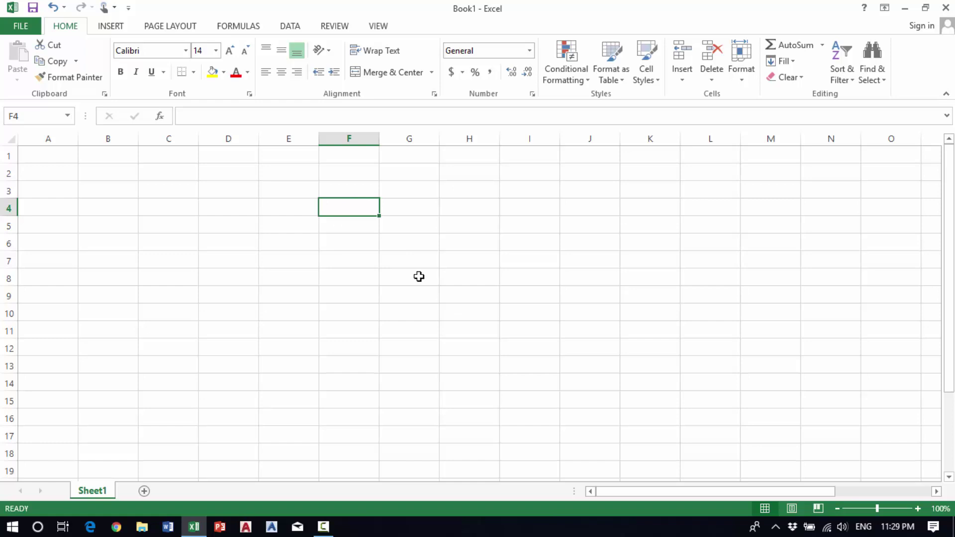
left_click(339, 229)
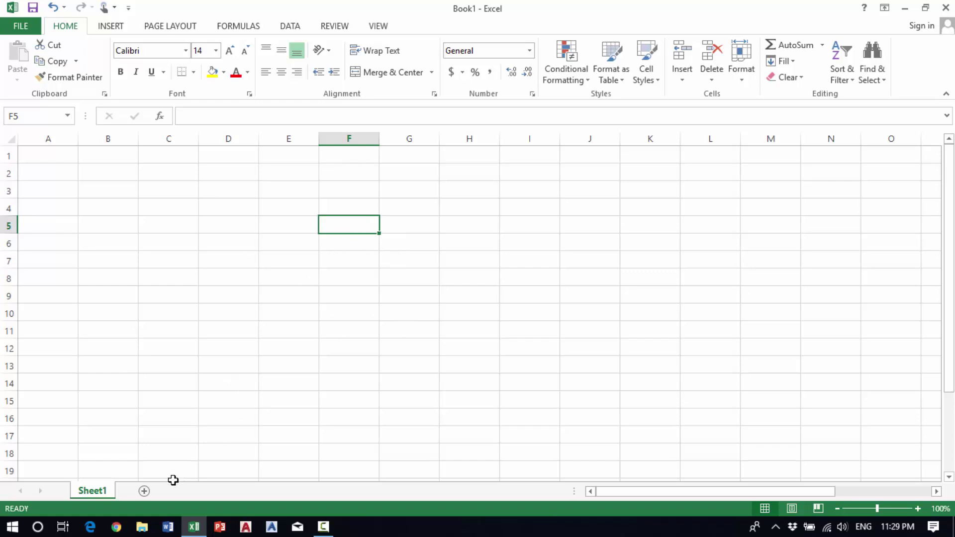
Add a new sheet and enter Apple and Book in E5:E6.
left_click(144, 491)
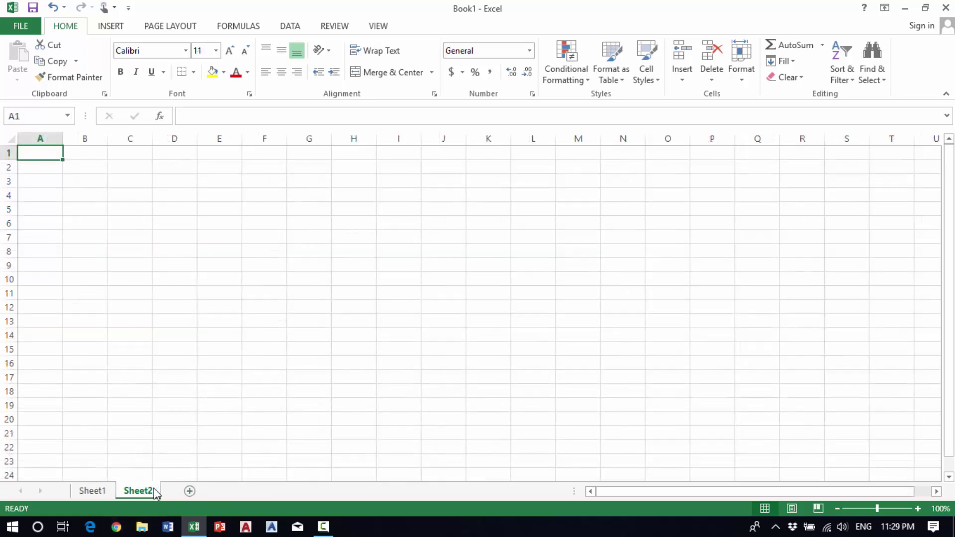
left_click(221, 209)
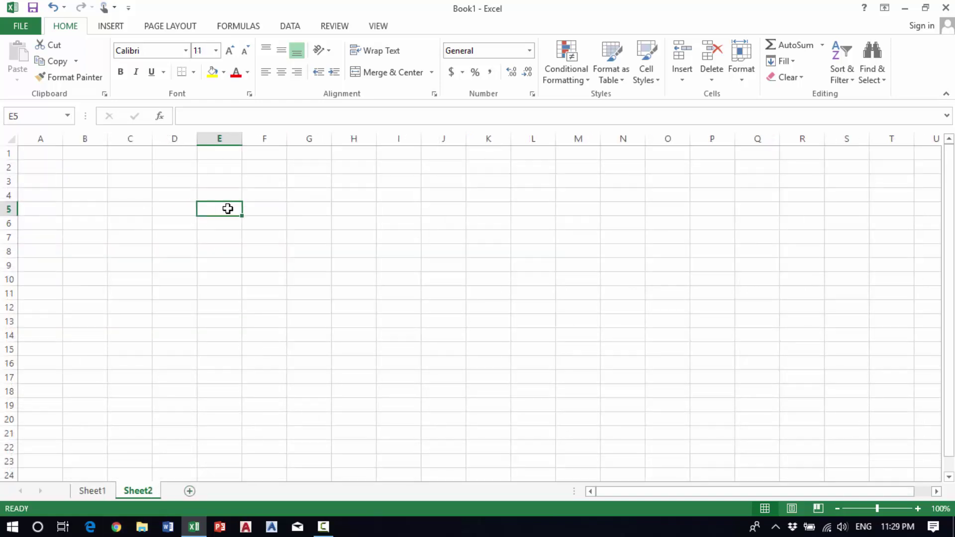
type("Apple")
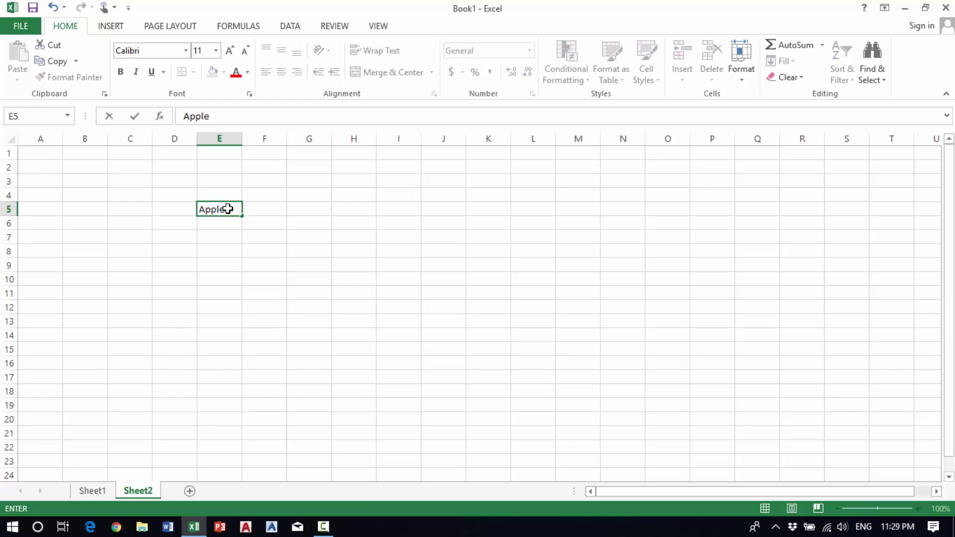
key("Return")
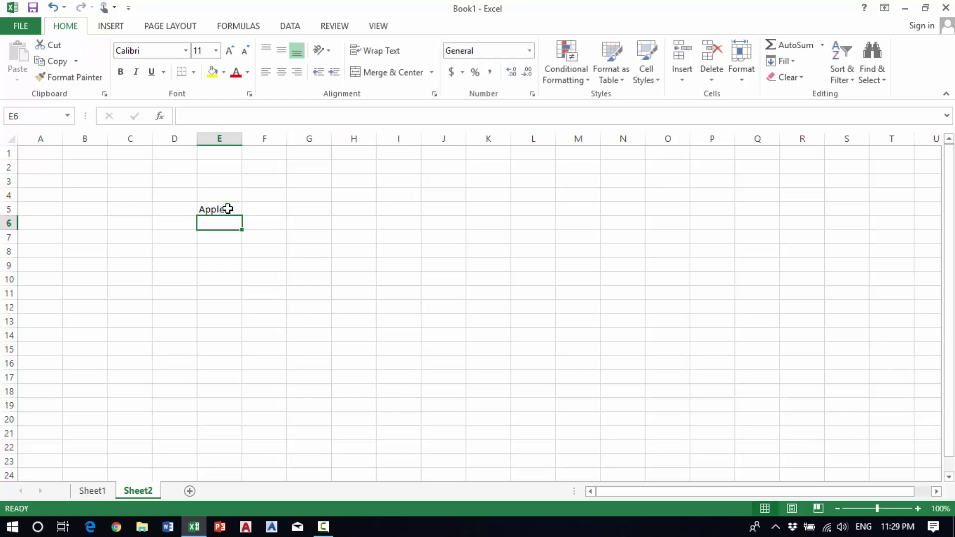
type("Book")
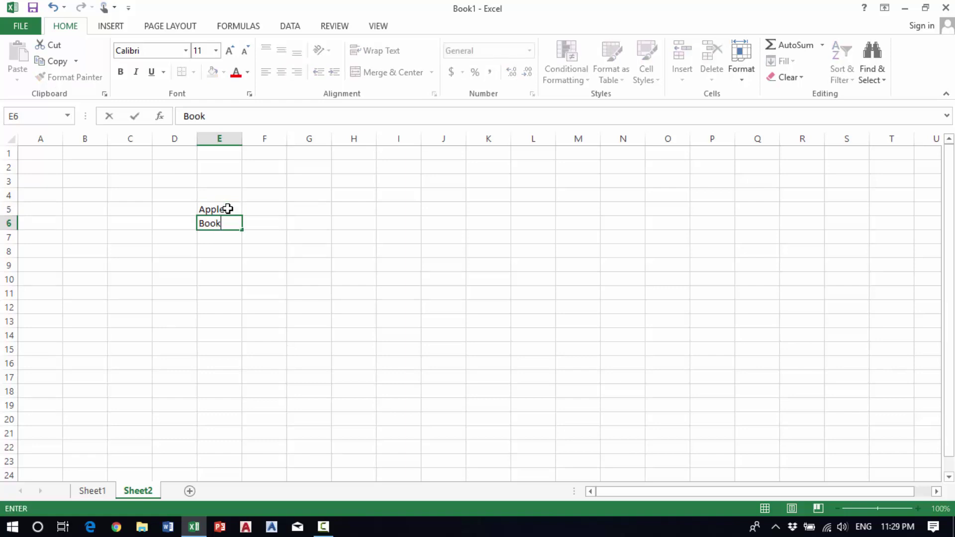
key("Return")
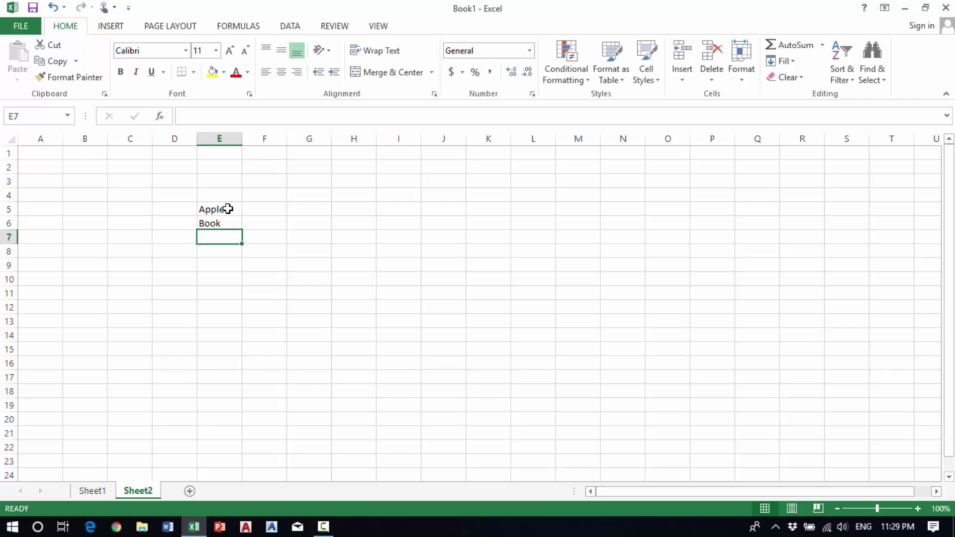
Enter Ruller and Pen in E7:E8 and the heading Items in E4.
type("Rulle")
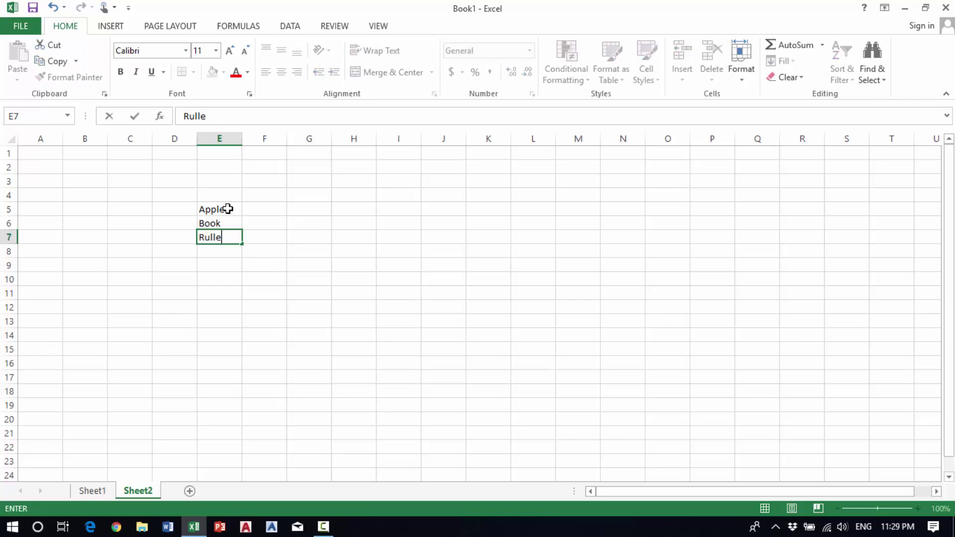
type("r")
key("Return")
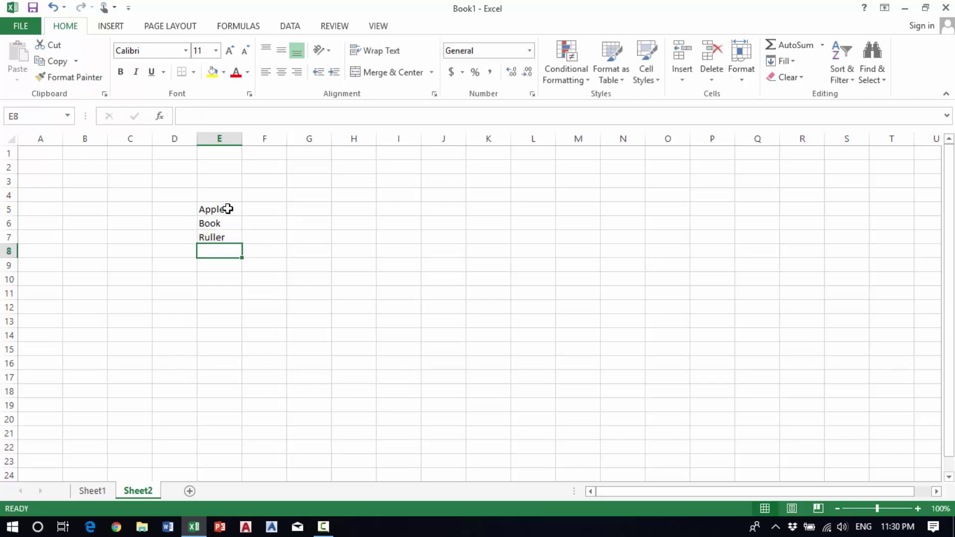
type("Pen")
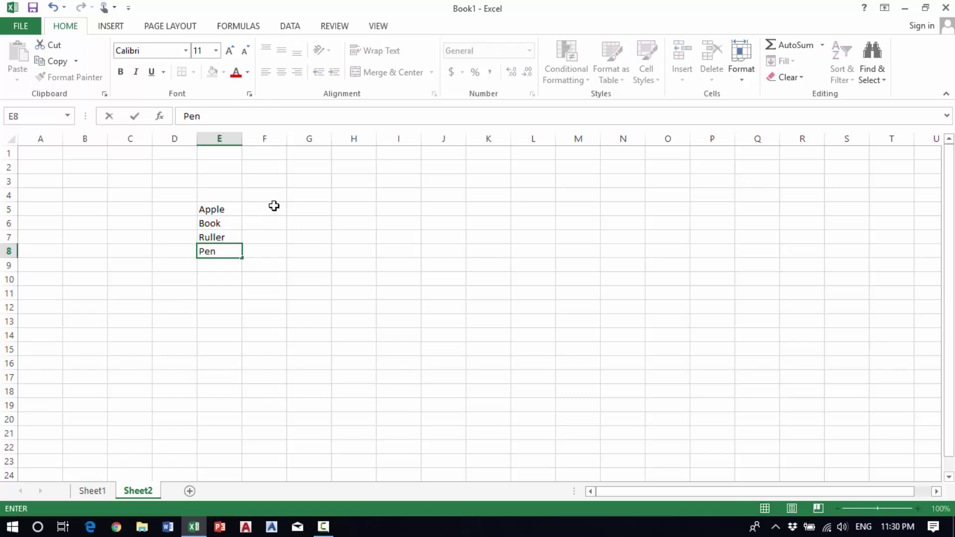
left_click(223, 195)
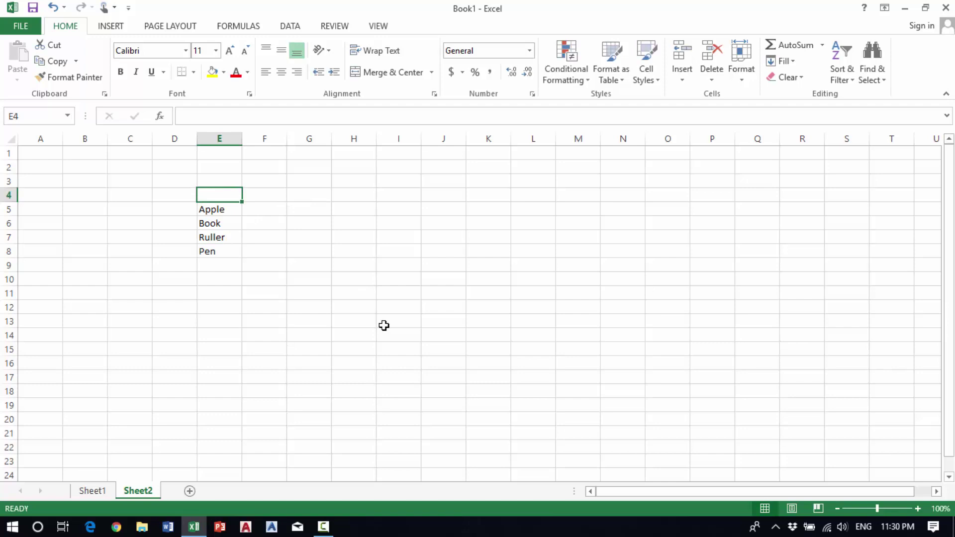
type("Ite")
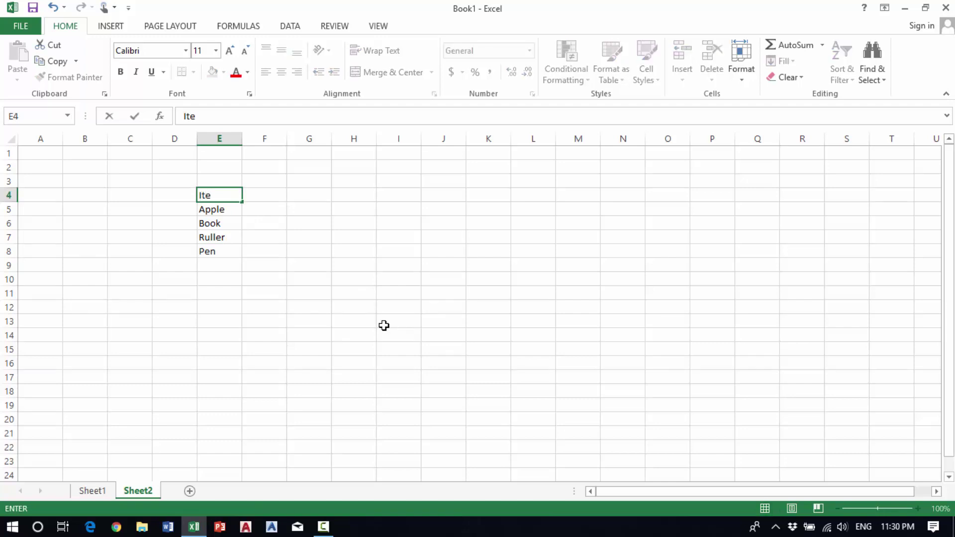
type("ms")
Fill header cells E4:F4 green.
left_click(267, 194)
left_click_drag(229, 199, 267, 195)
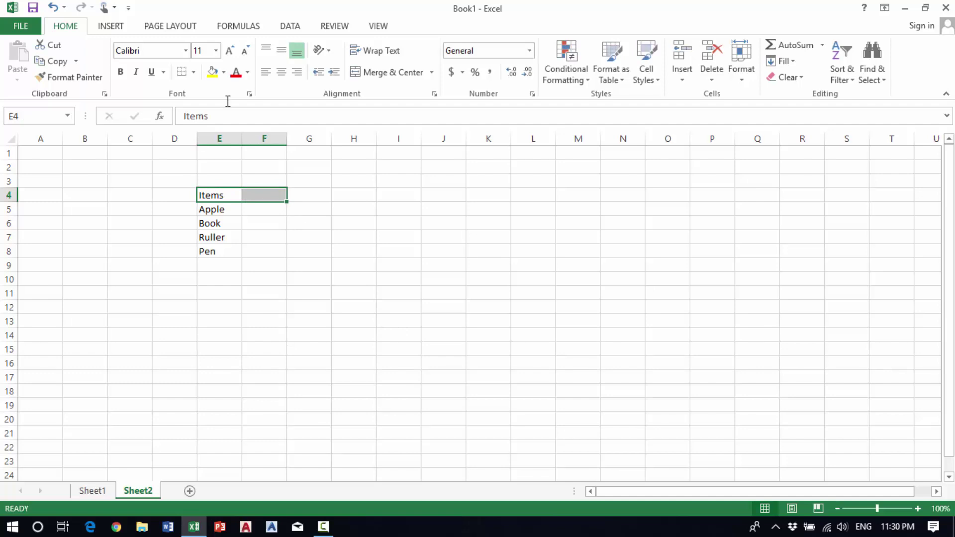
left_click(223, 72)
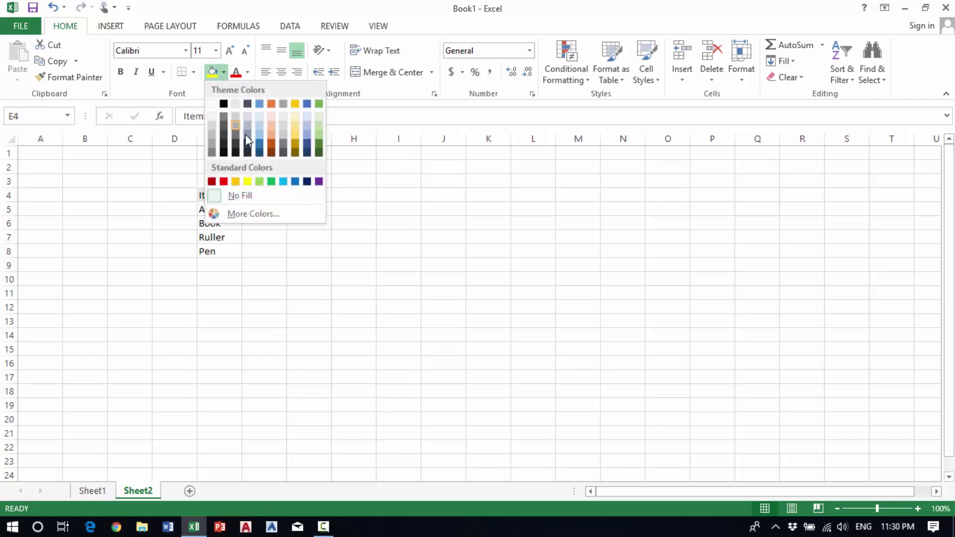
left_click(271, 182)
left_click(275, 206)
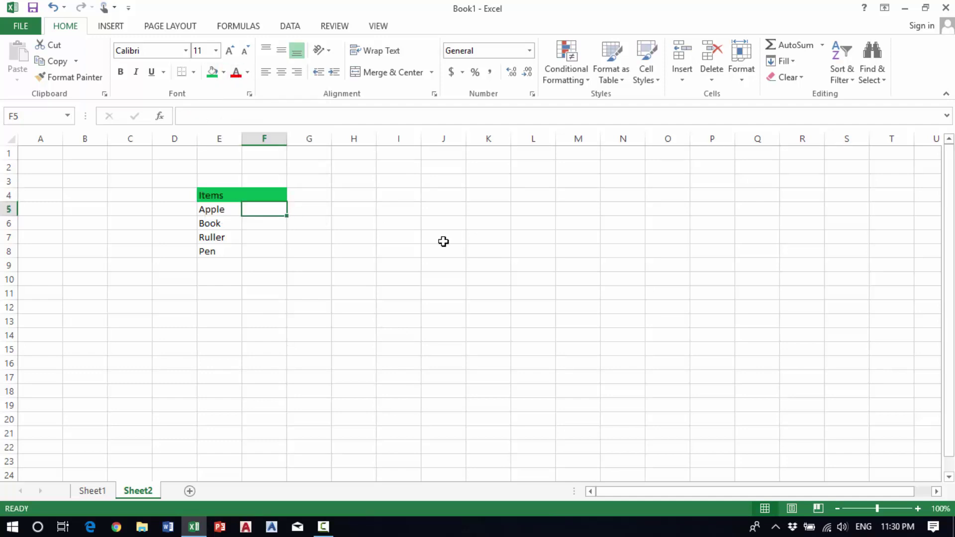
Add the ID heading in F4 and IDs 1281, 1002, 1008, 1001 in F5:F8.
left_click(252, 192)
type("ID")
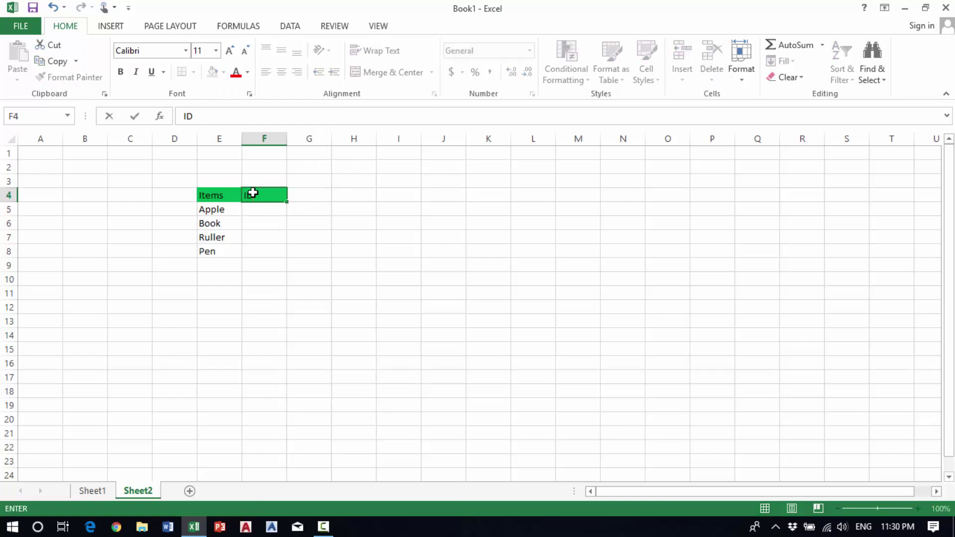
key("Return")
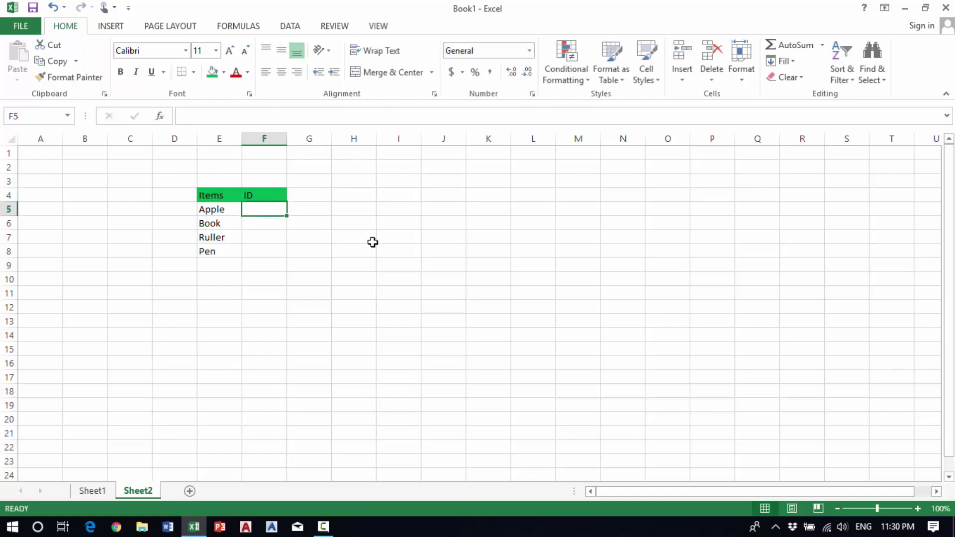
type("1281")
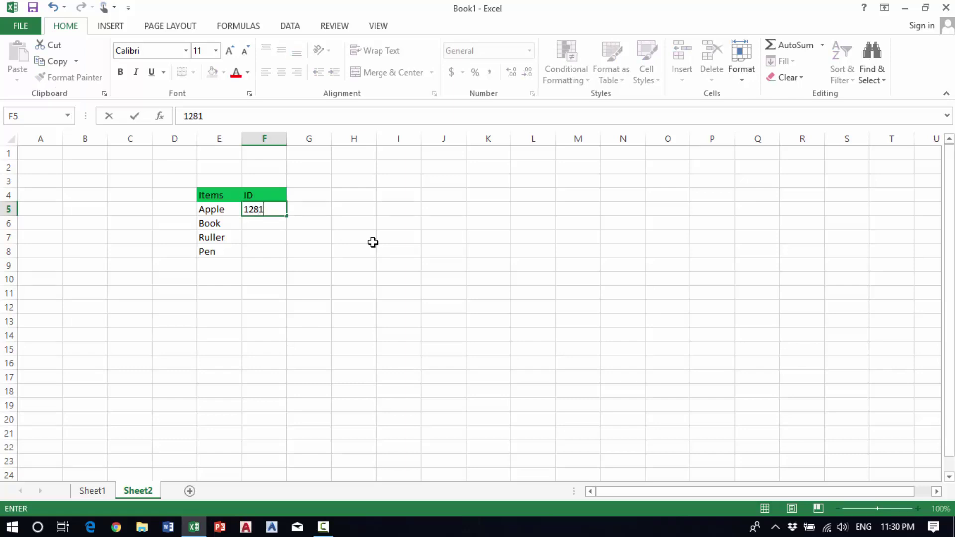
key("Return")
type("1002")
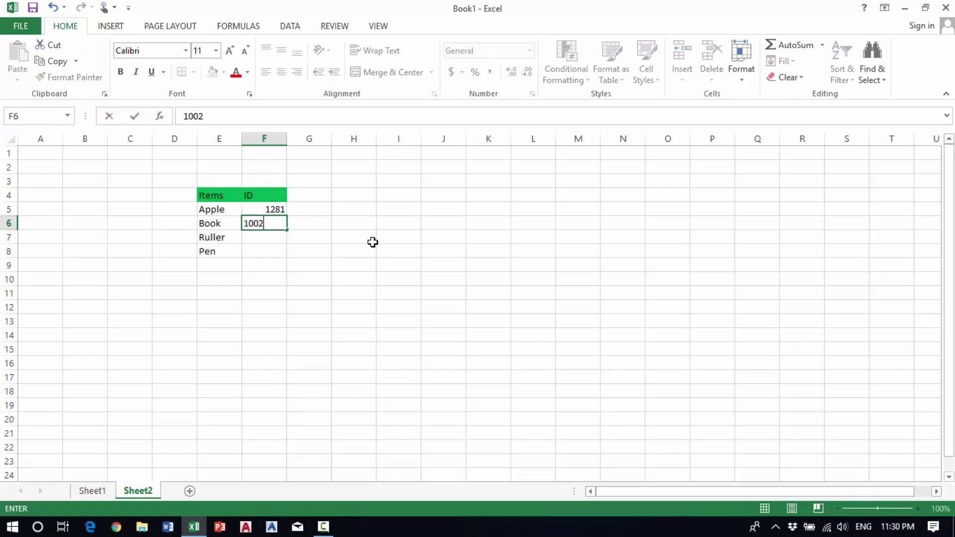
key("Return")
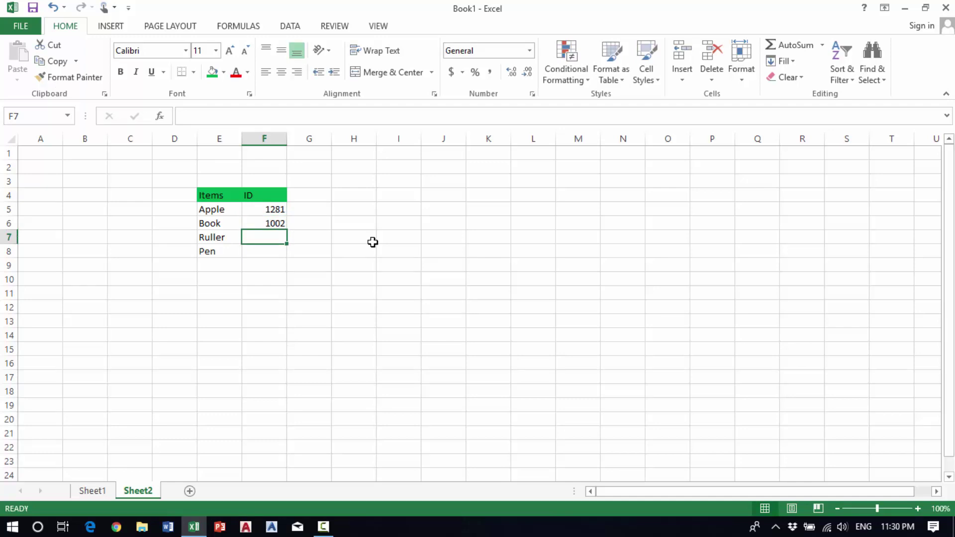
type("1008")
key("Return")
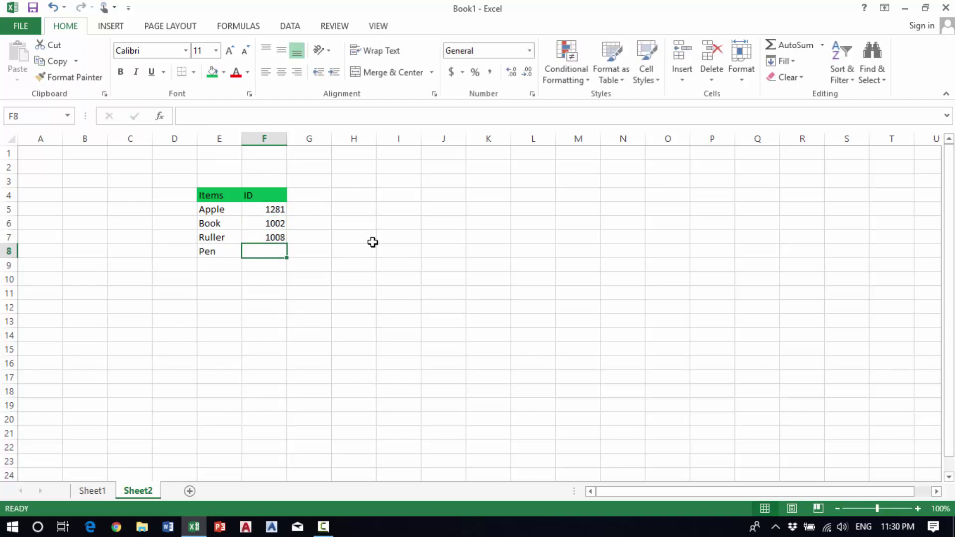
type("1001")
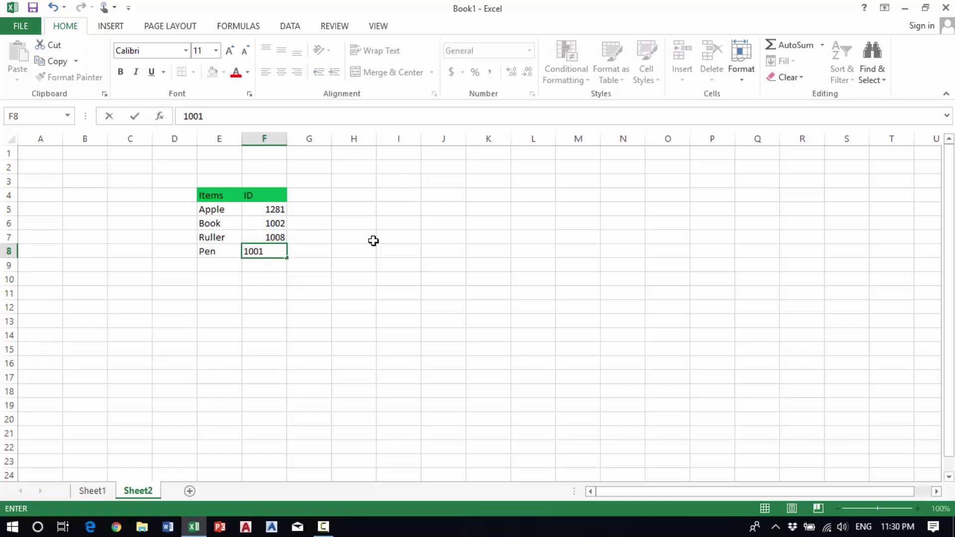
left_click(373, 240)
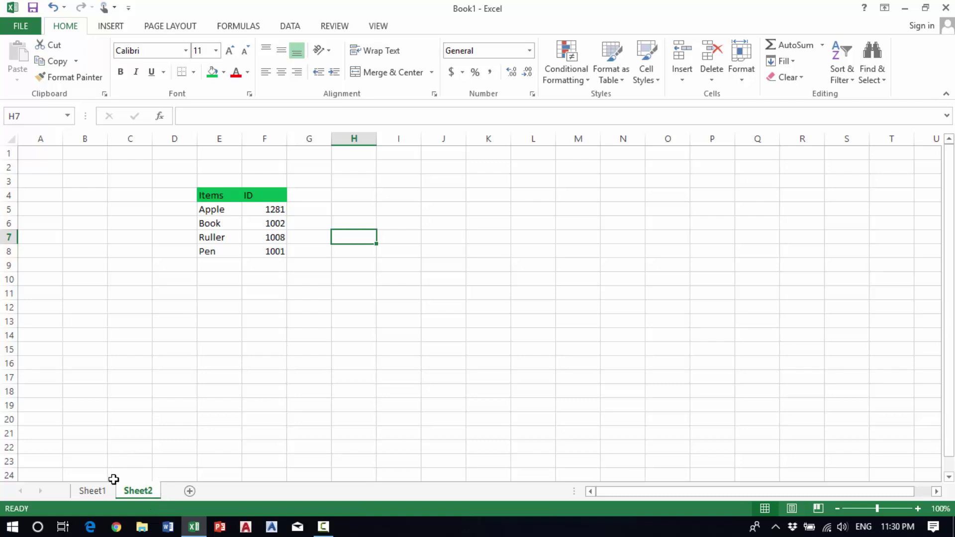
Back on Sheet1, select F5 and bring up the Data tab tools.
left_click(92, 491)
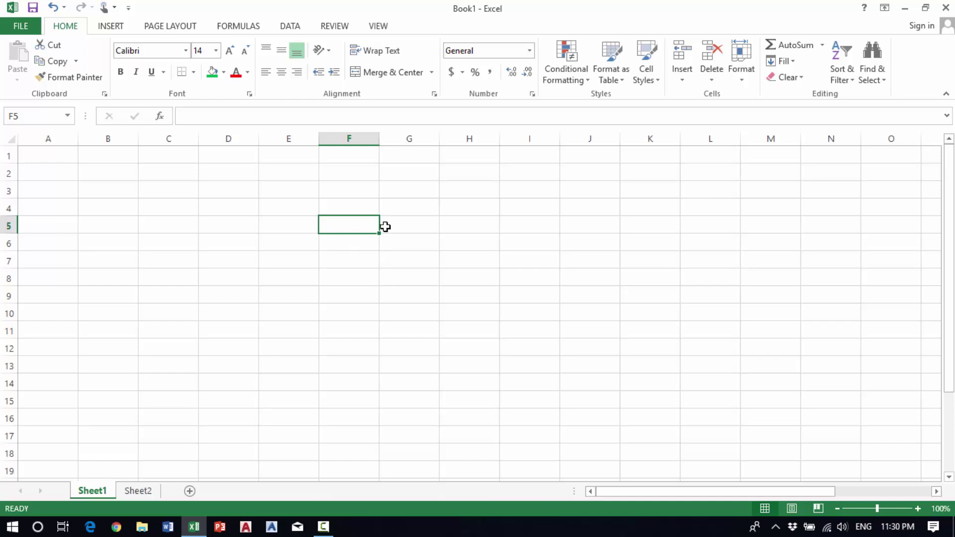
left_click(351, 259)
left_click(347, 226)
left_click(288, 28)
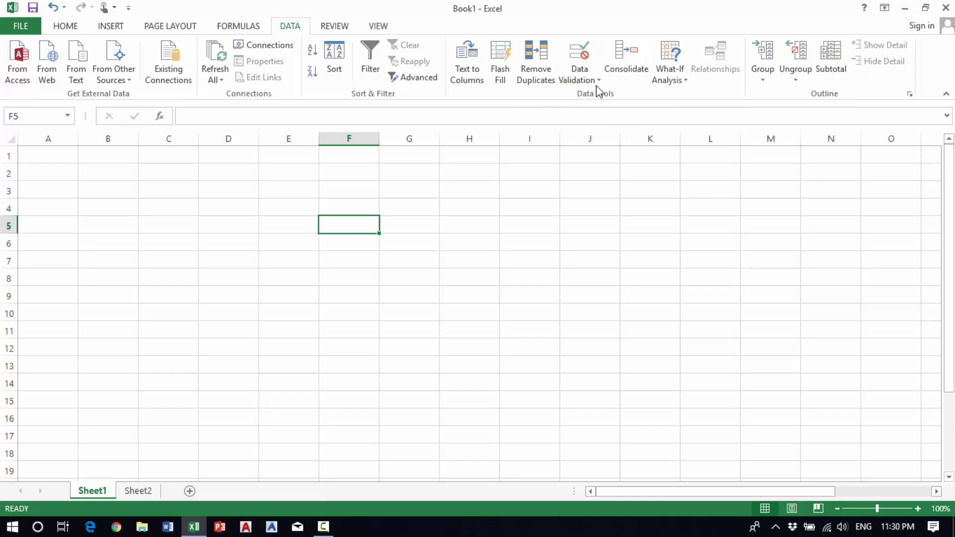
Give F5 List data validation with source Sheet2!$E$5:$E$8.
left_click(590, 56)
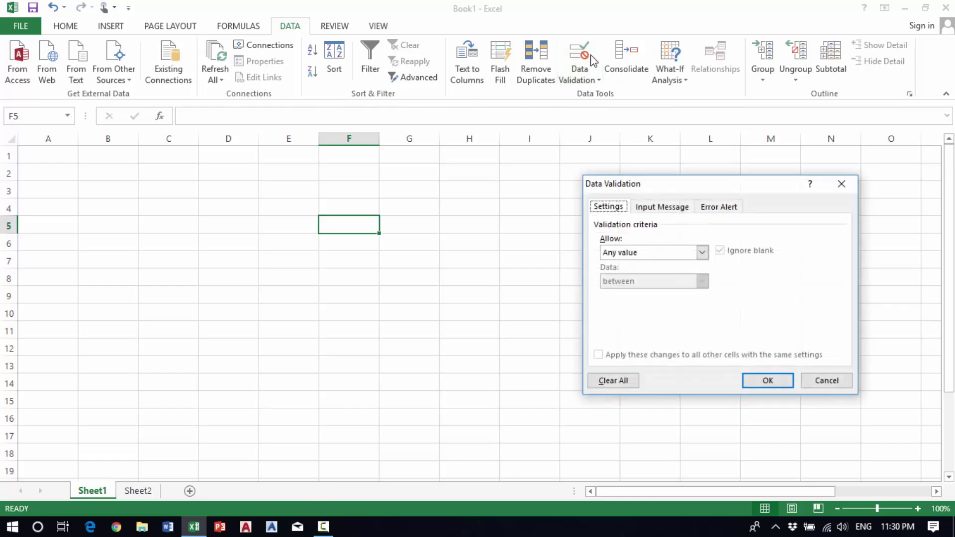
left_click_drag(707, 187, 672, 184)
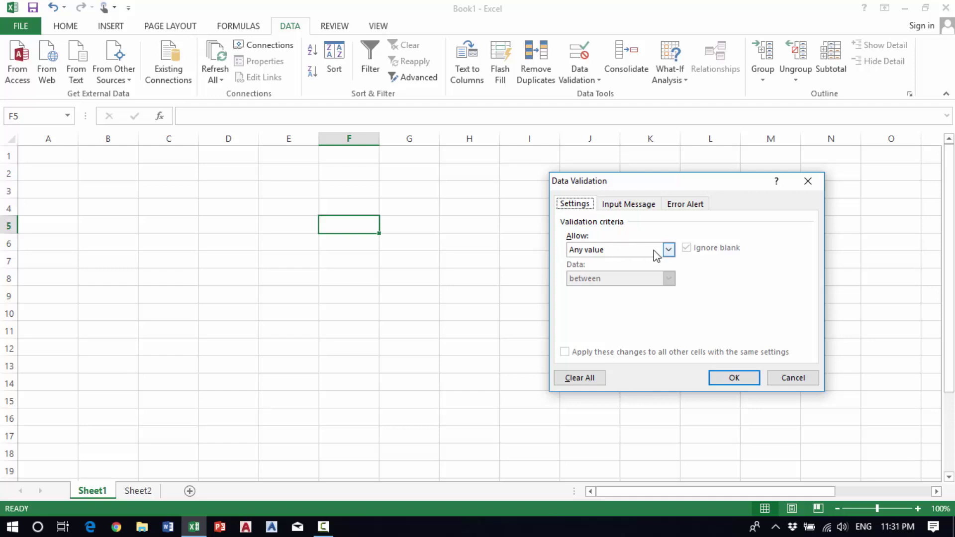
left_click(669, 250)
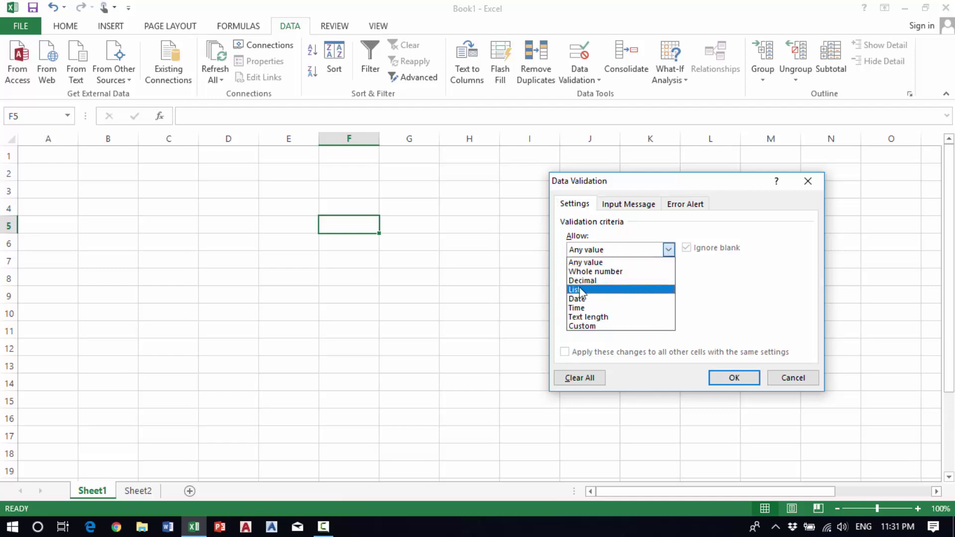
left_click(615, 291)
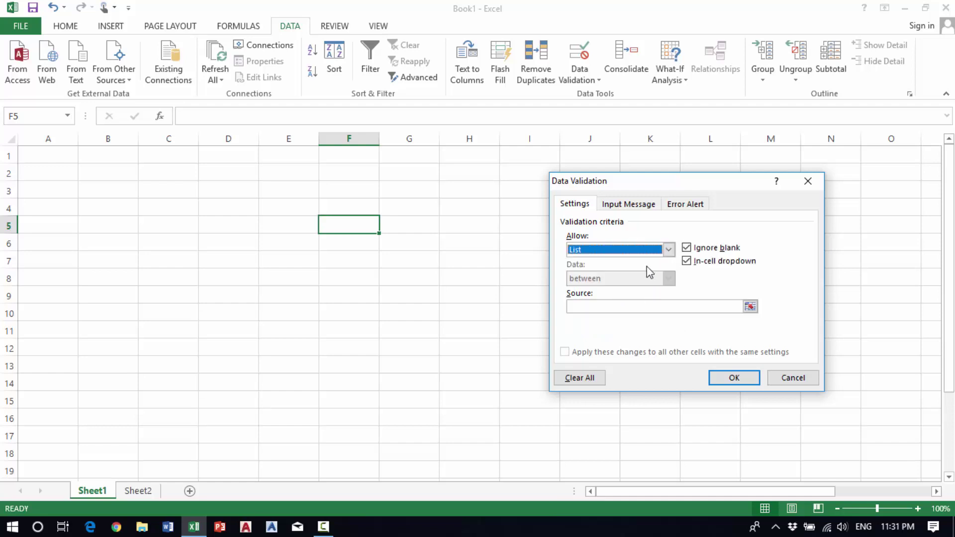
left_click(595, 307)
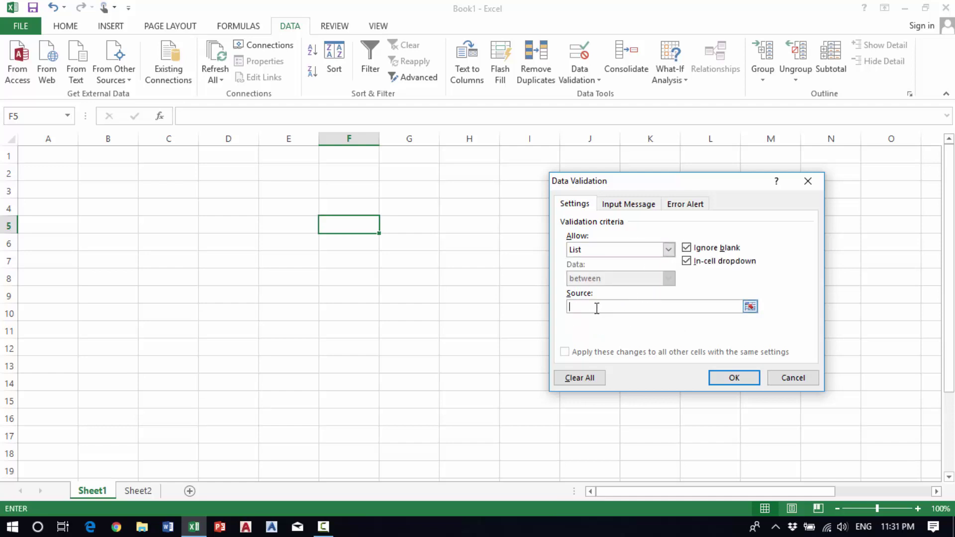
left_click(141, 491)
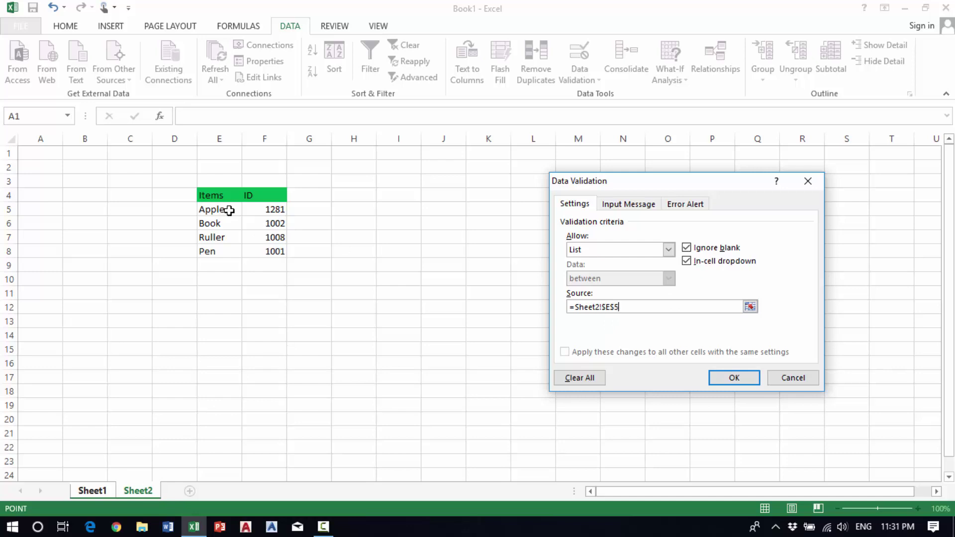
left_click_drag(229, 211, 228, 250)
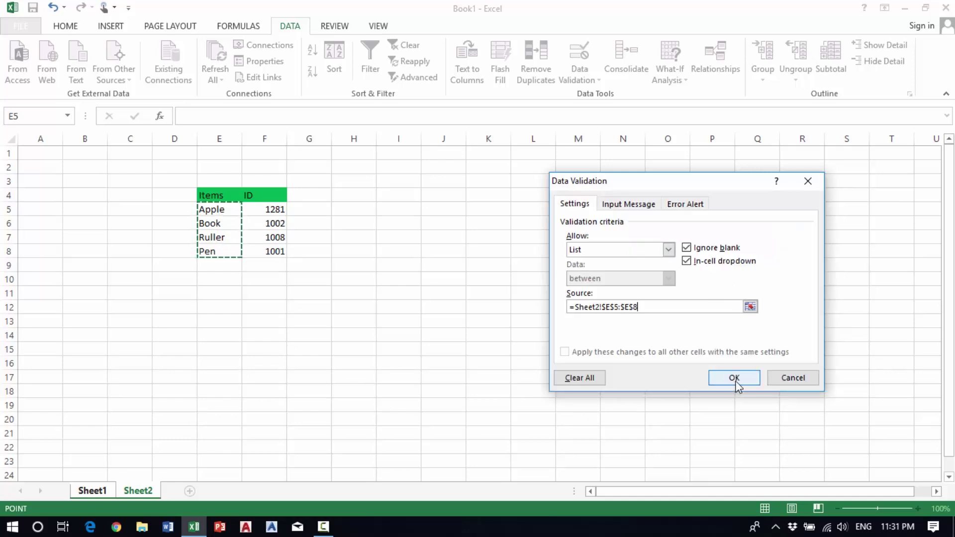
left_click(734, 378)
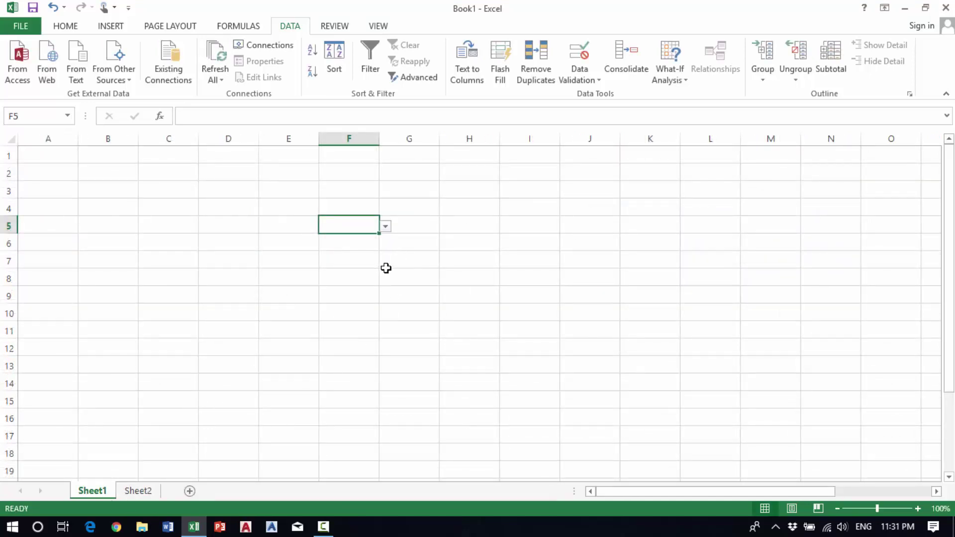
Test F5's dropdown by choosing Apple, Book, then Ruller.
left_click(386, 226)
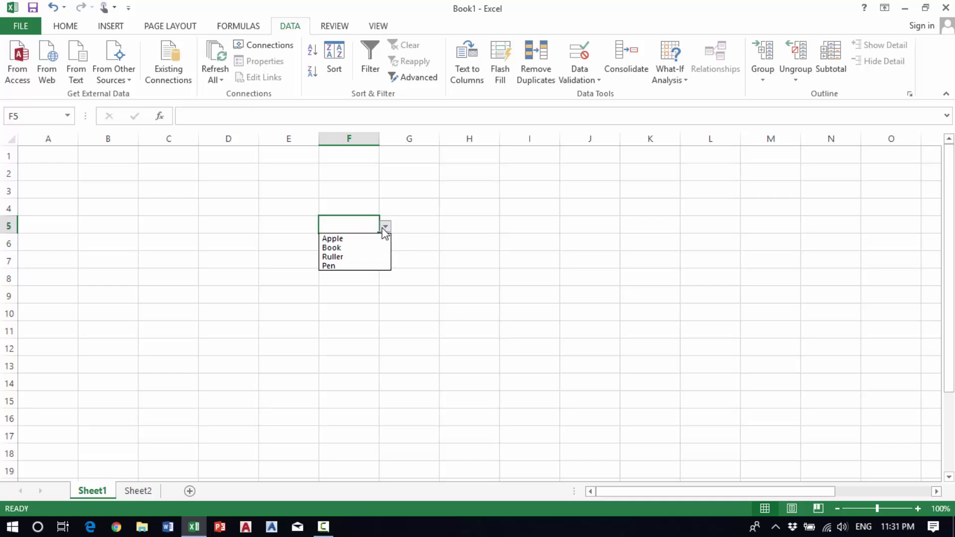
left_click(368, 244)
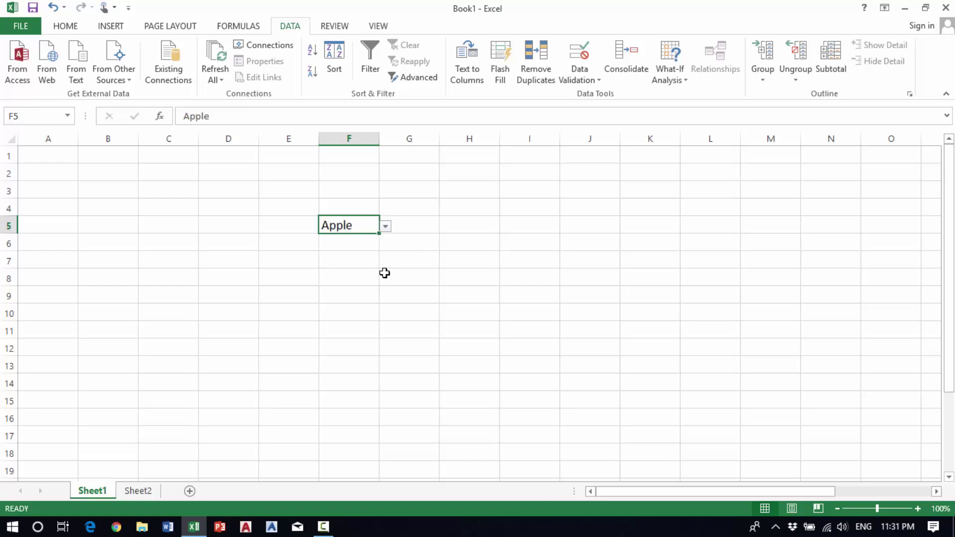
left_click(385, 226)
left_click(348, 248)
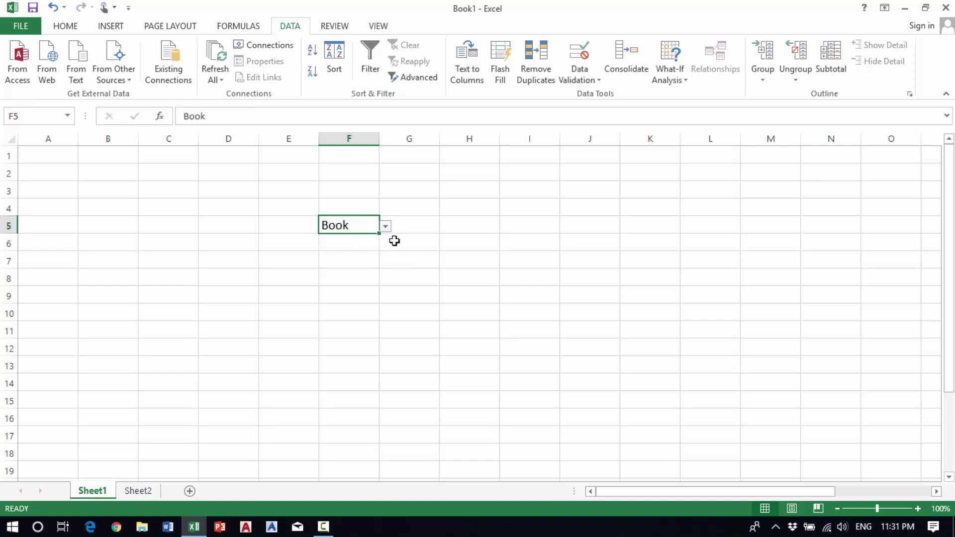
left_click(386, 226)
left_click(358, 259)
left_click(391, 226)
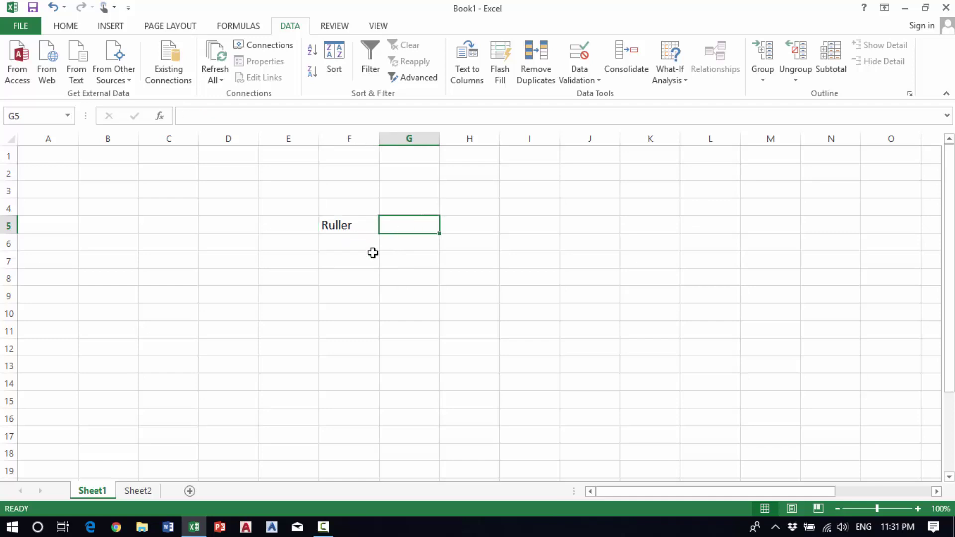
left_click(369, 230)
Pick Apple and then Pen in F5's dropdown, leaving Pen selected.
left_click(386, 226)
left_click(371, 239)
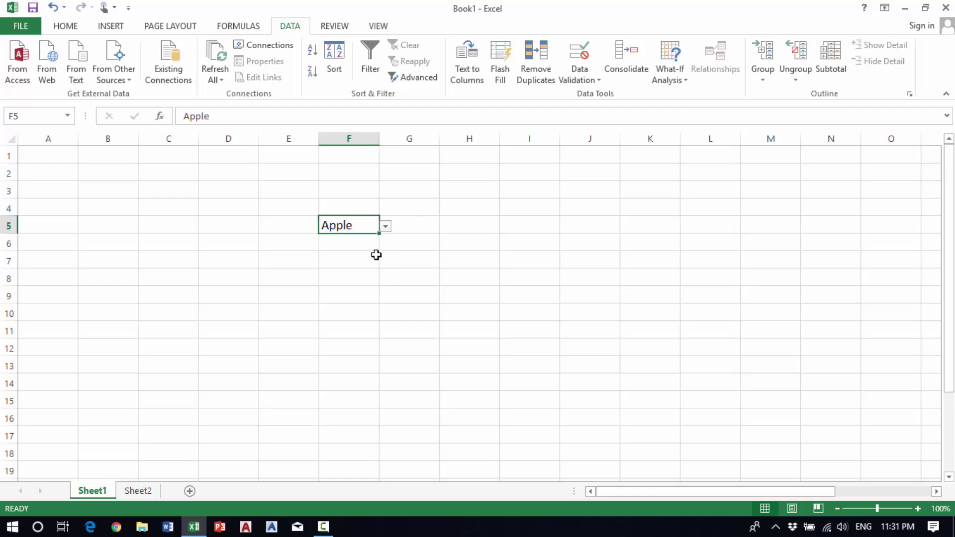
left_click(386, 227)
left_click(344, 266)
left_click(468, 279)
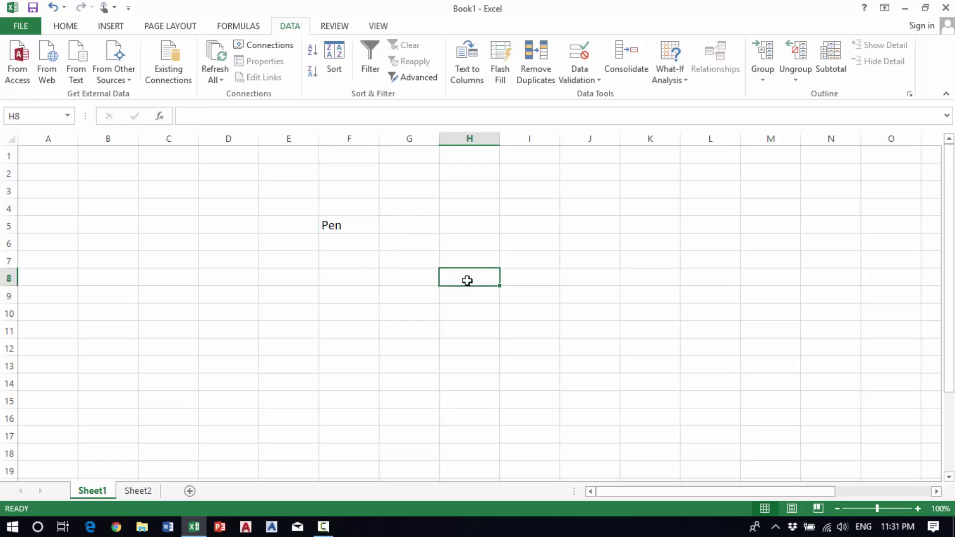
left_click(363, 224)
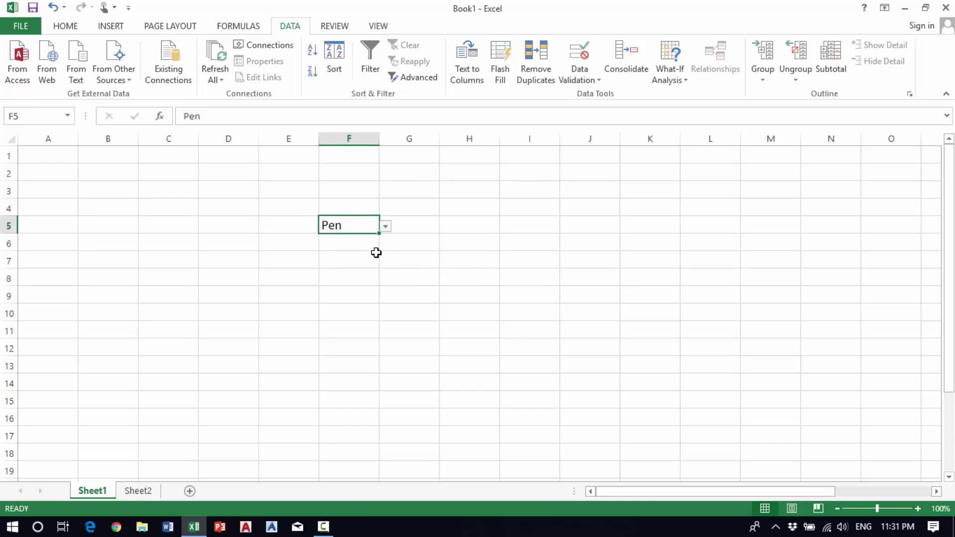
left_click(362, 208)
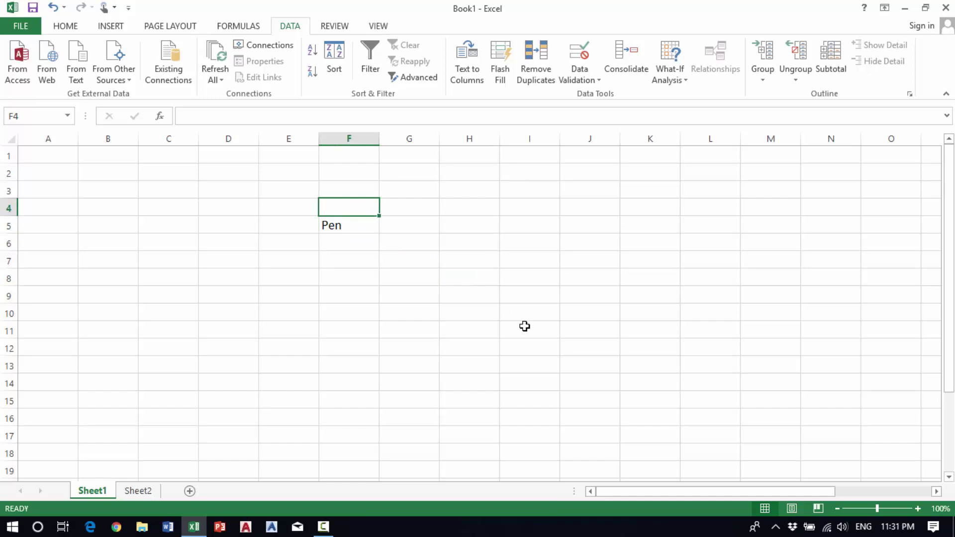
Type the headings Items in F4 and ID in G4.
type("Items")
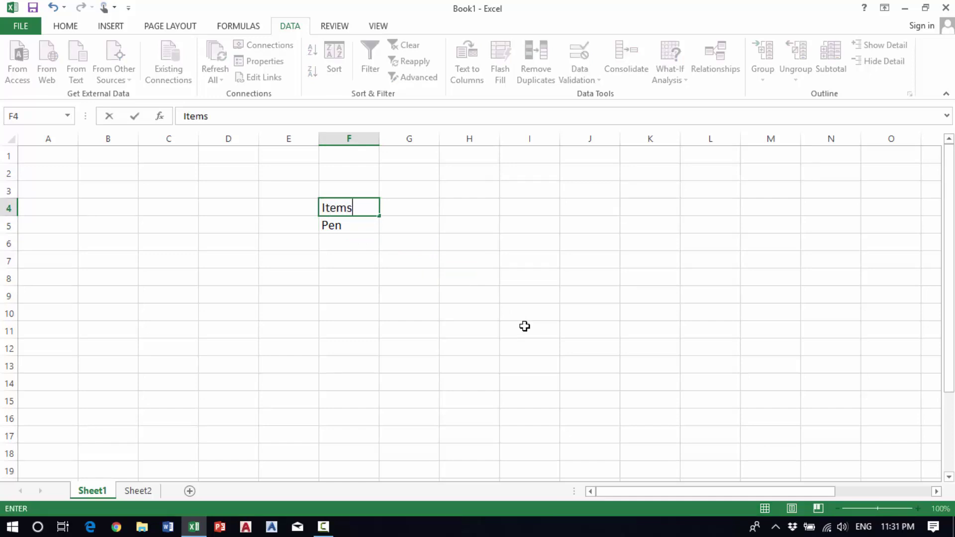
left_click(412, 213)
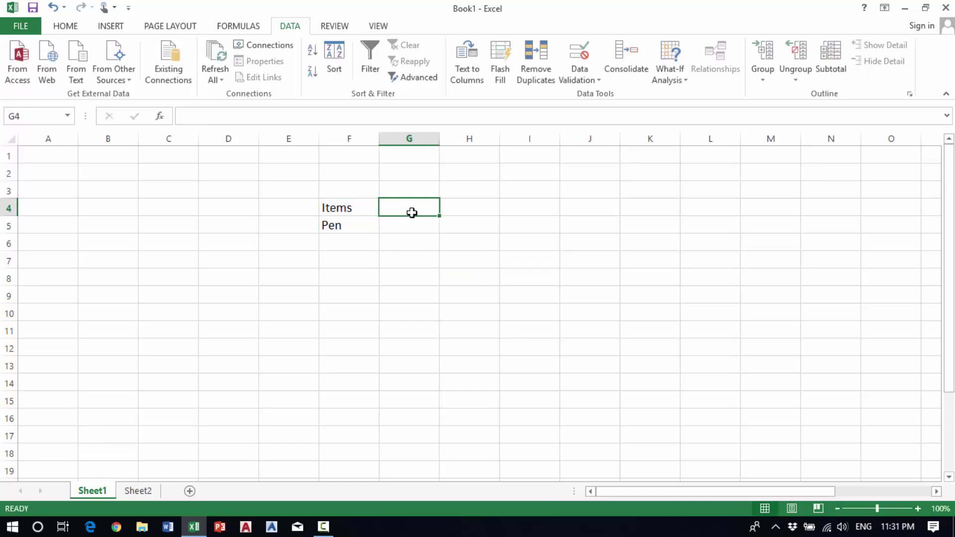
type("ID")
key("Return")
key("Return")
key("Return")
key("Return")
Fill F4:G4 green and compare against Sheet2's item table.
left_click(378, 208)
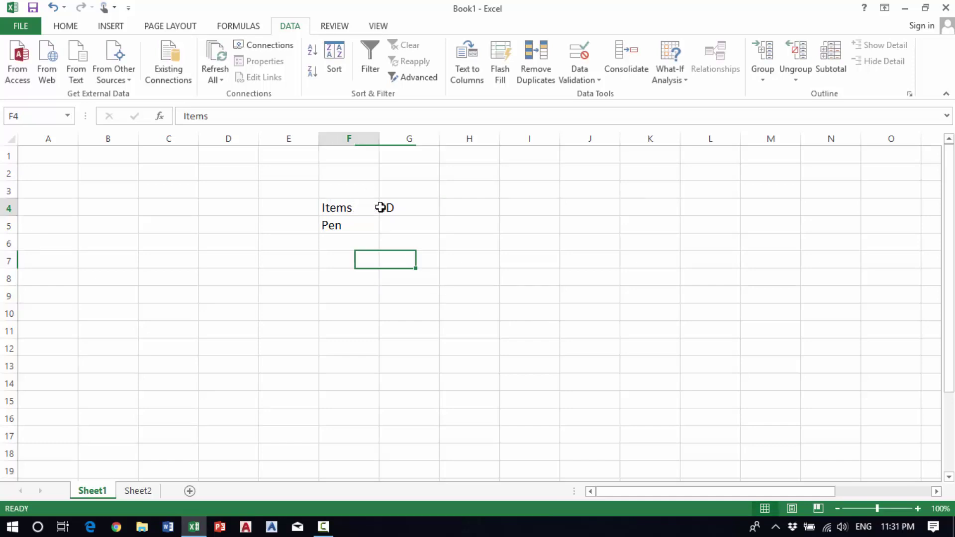
left_click_drag(380, 207, 403, 208)
left_click(65, 26)
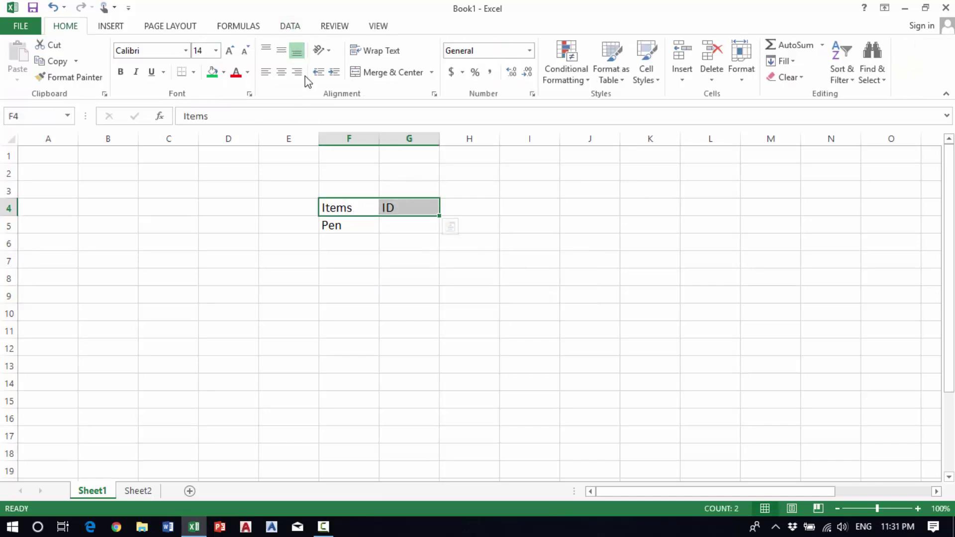
left_click(212, 72)
left_click(458, 260)
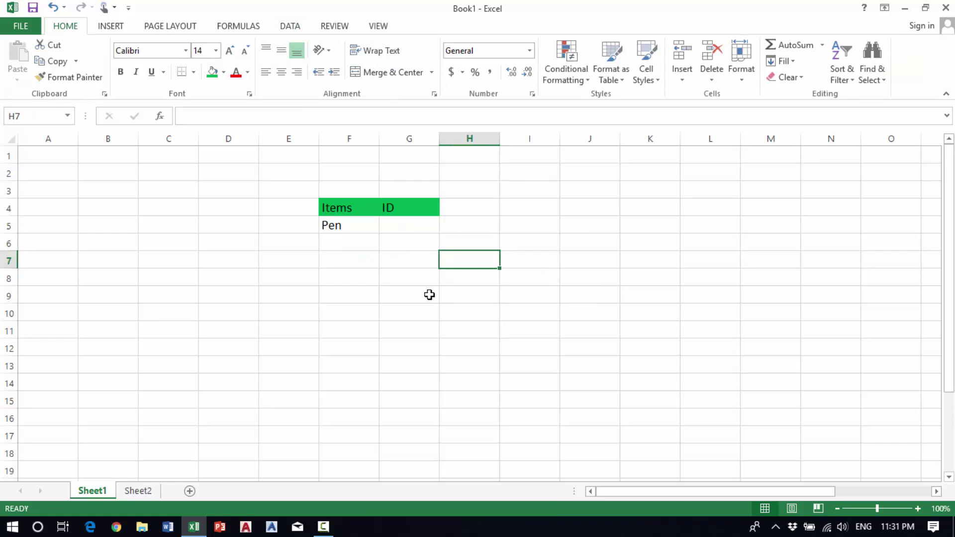
left_click(413, 225)
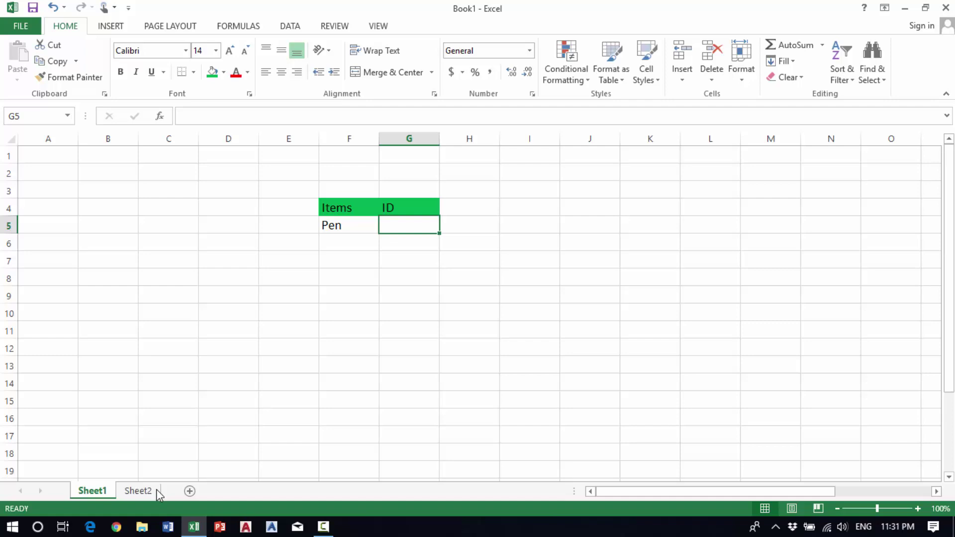
left_click(139, 492)
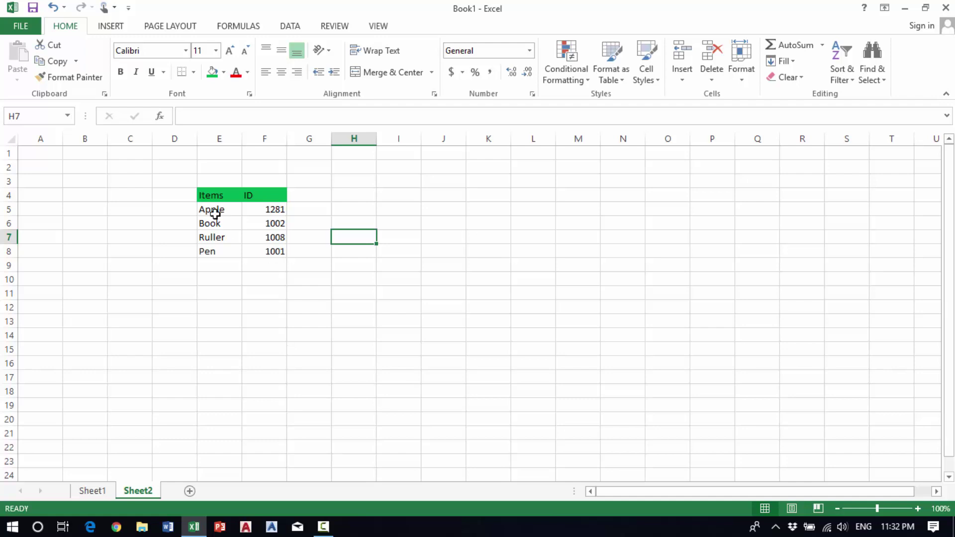
left_click(92, 491)
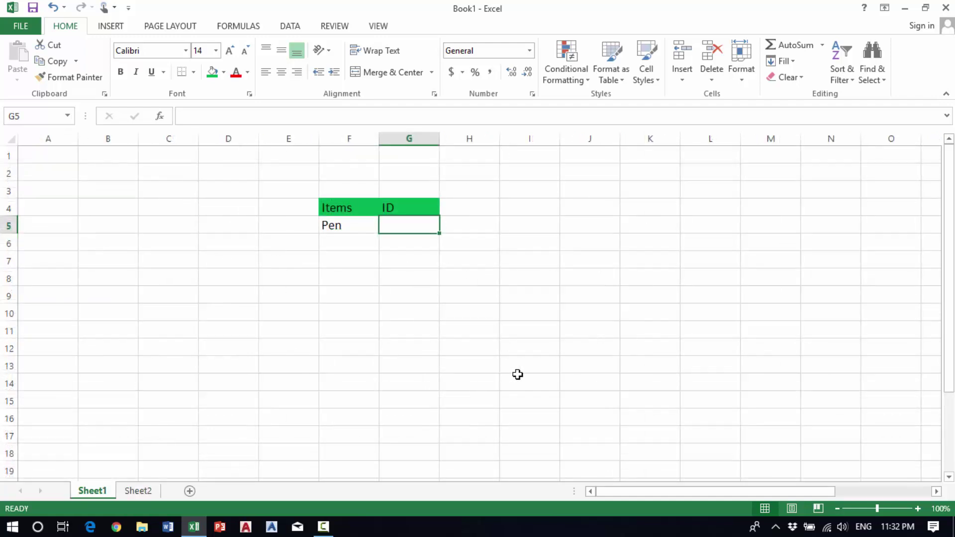
Start G5's nested IF with F5 conditions for Apple (1281) and Book (1002).
type("=")
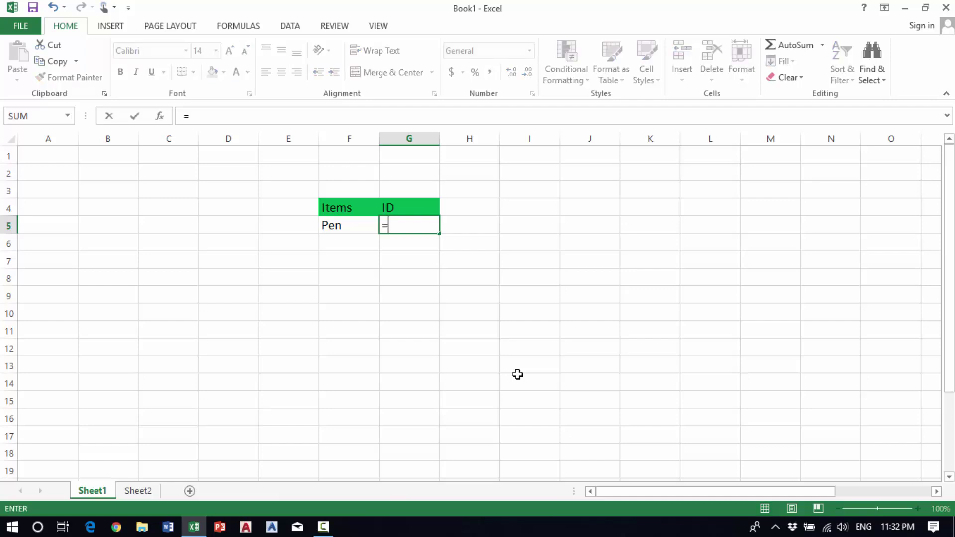
type("i")
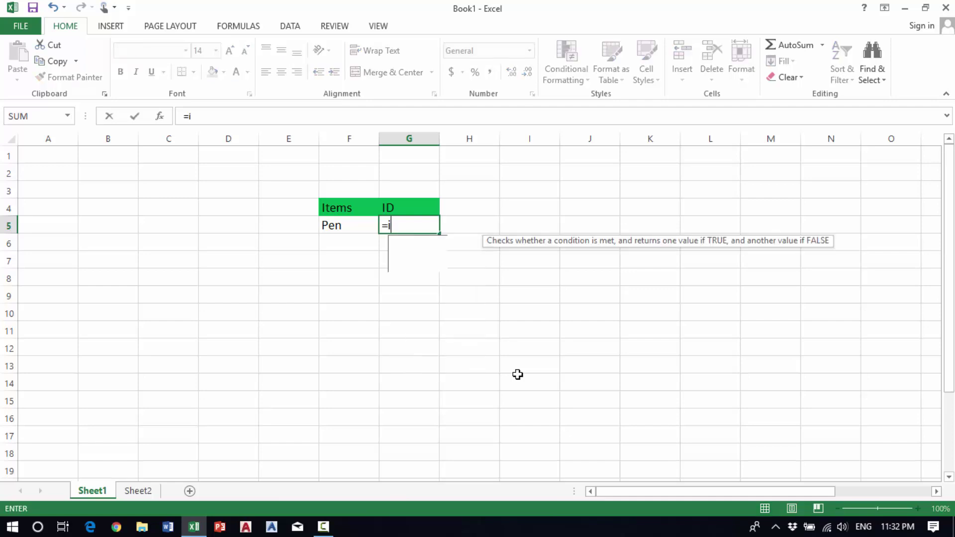
type("f(")
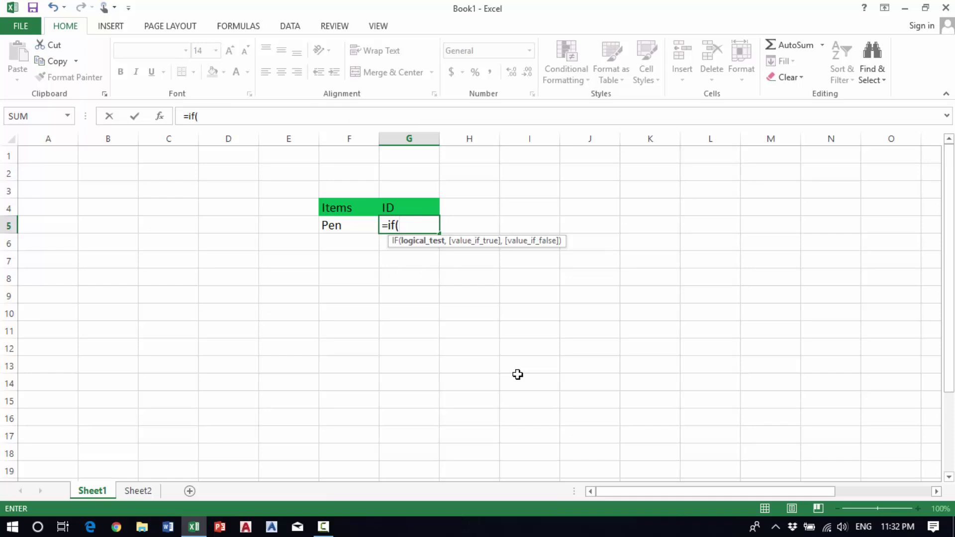
left_click(347, 227)
type("=")
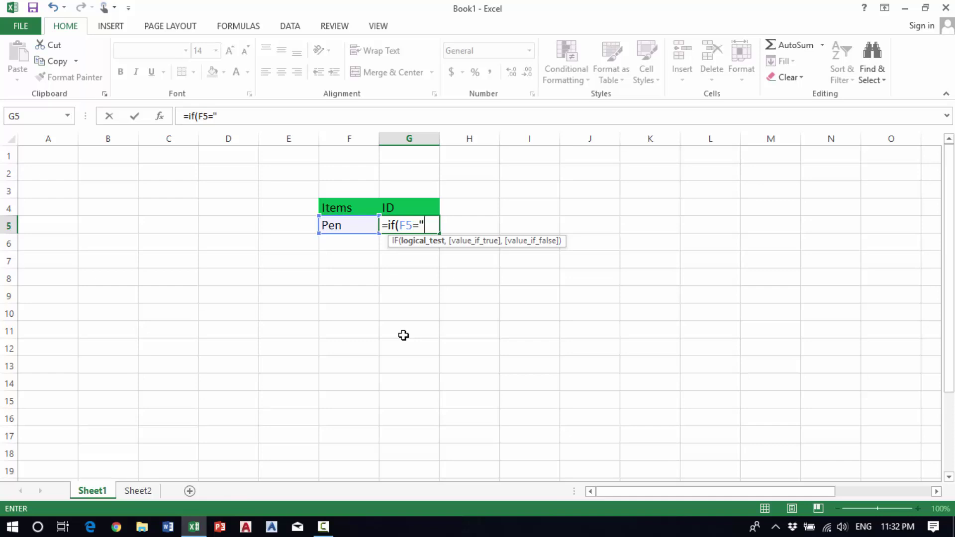
type("\"Apple\",")
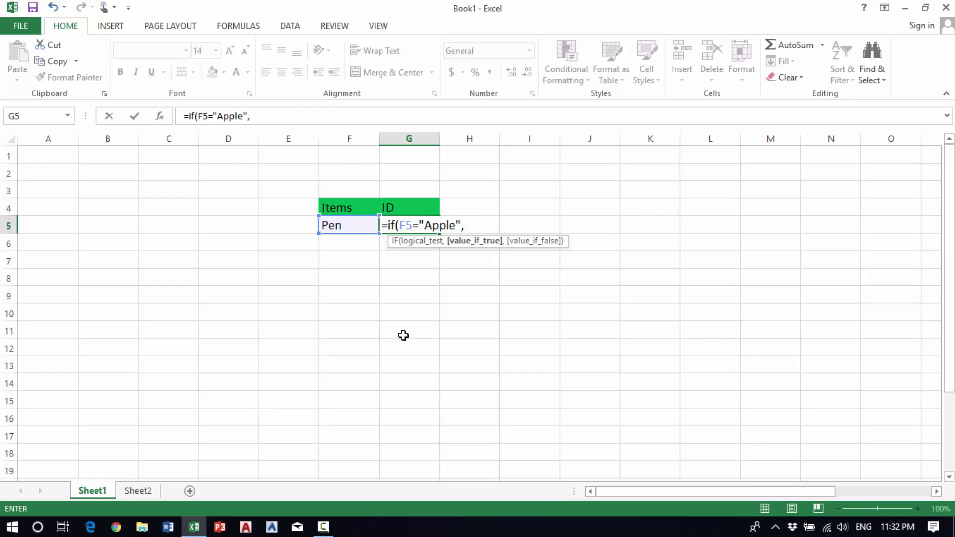
type("1281,if")
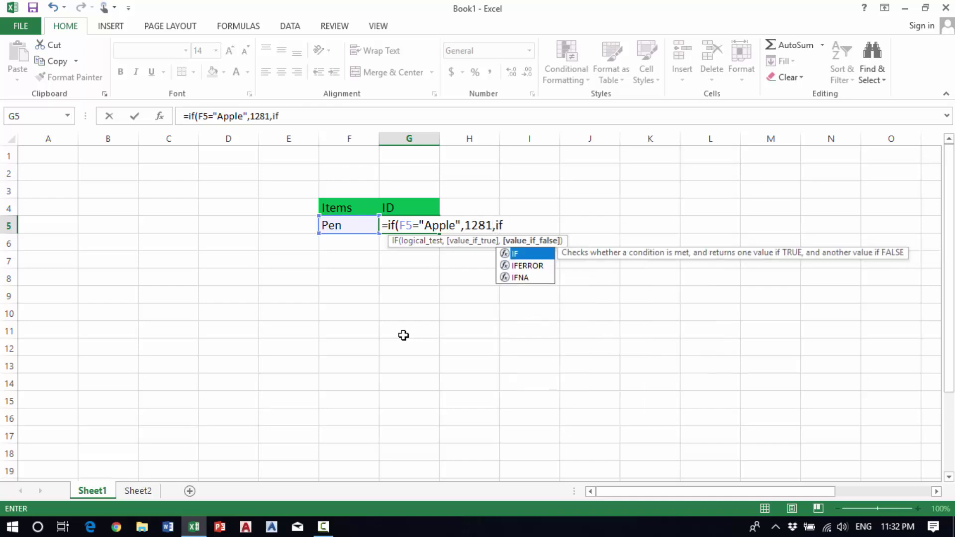
type("(")
left_click(360, 226)
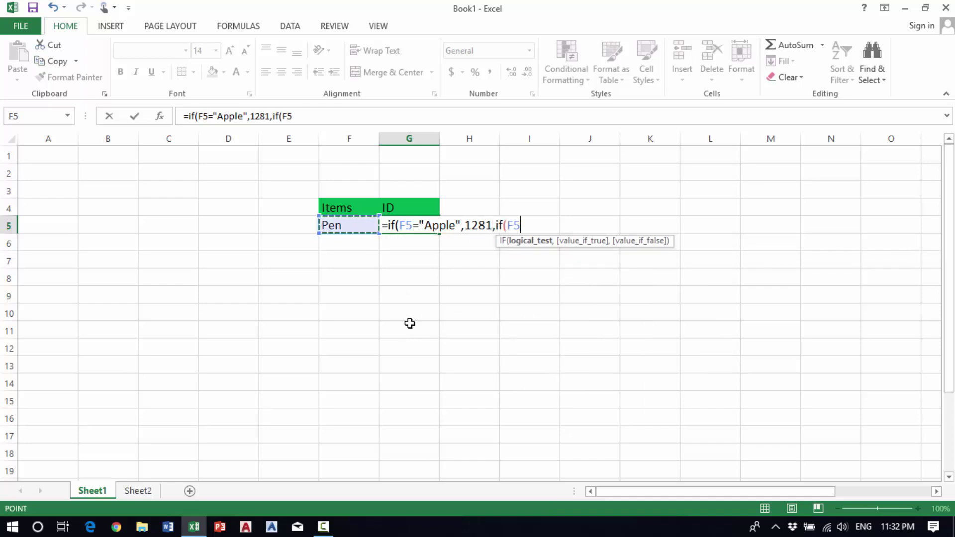
type("+")
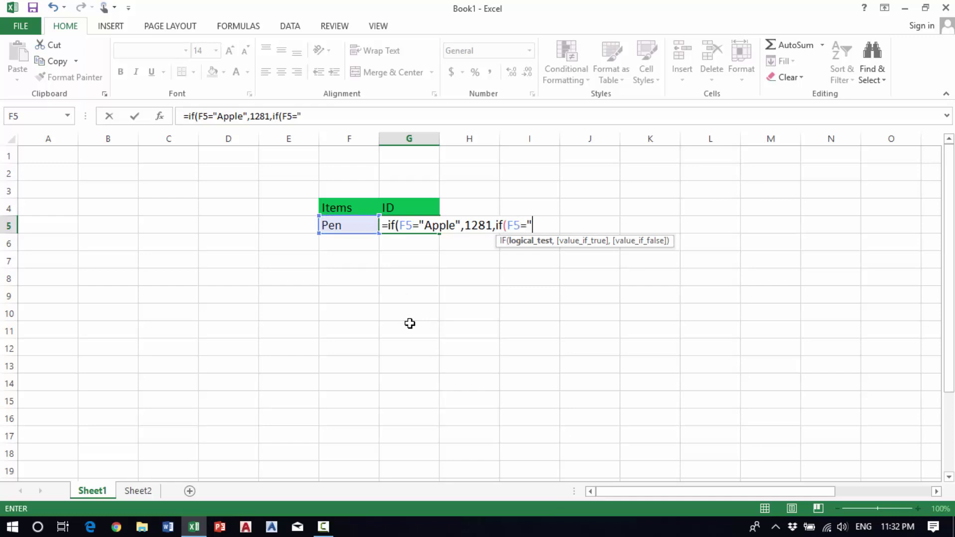
type("Book\",")
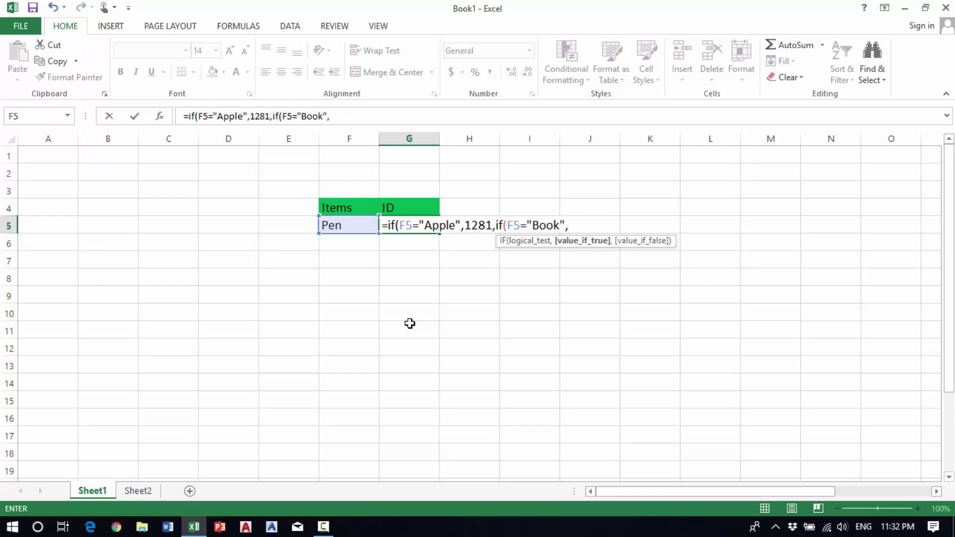
type("1002,")
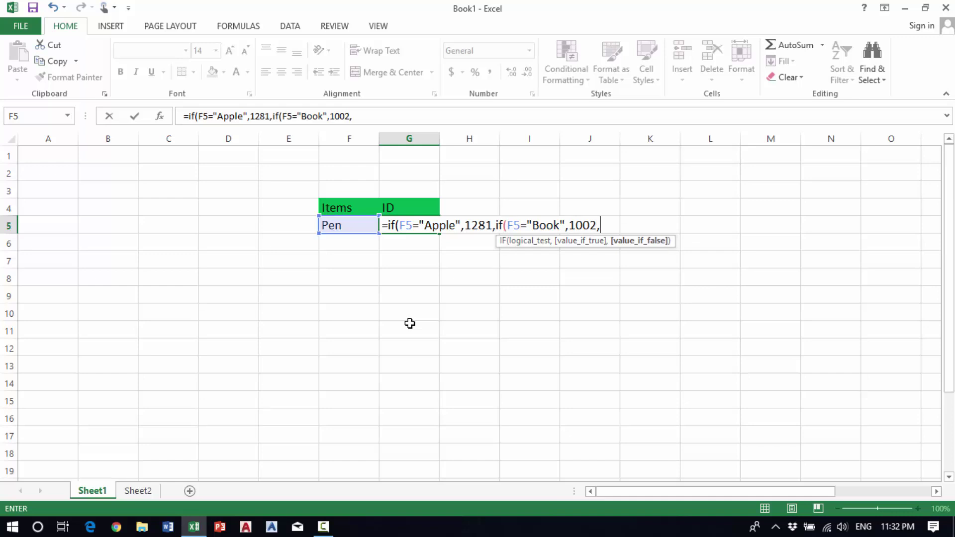
type("if(")
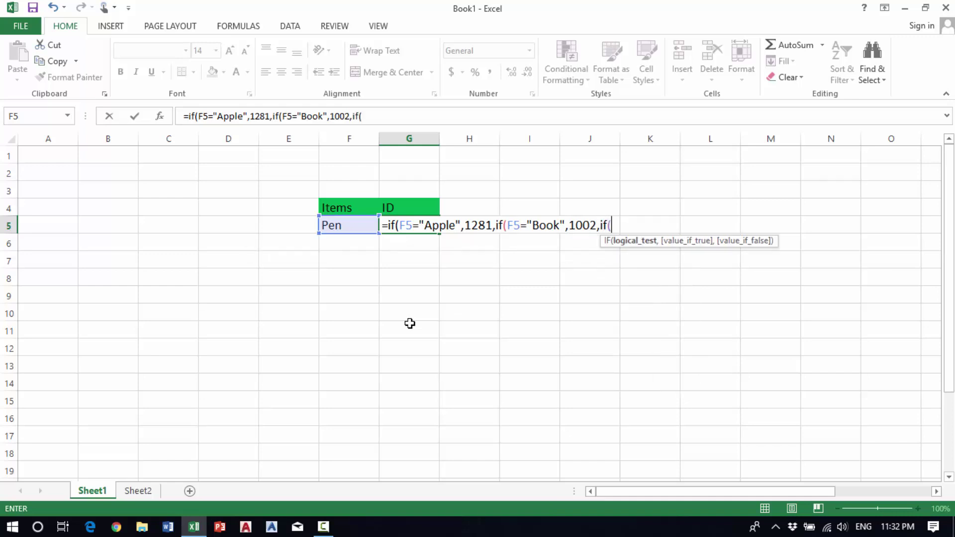
Finish the formula with Ruller (1008) and Pen (1001) conditions, returning 1001.
left_click(336, 220)
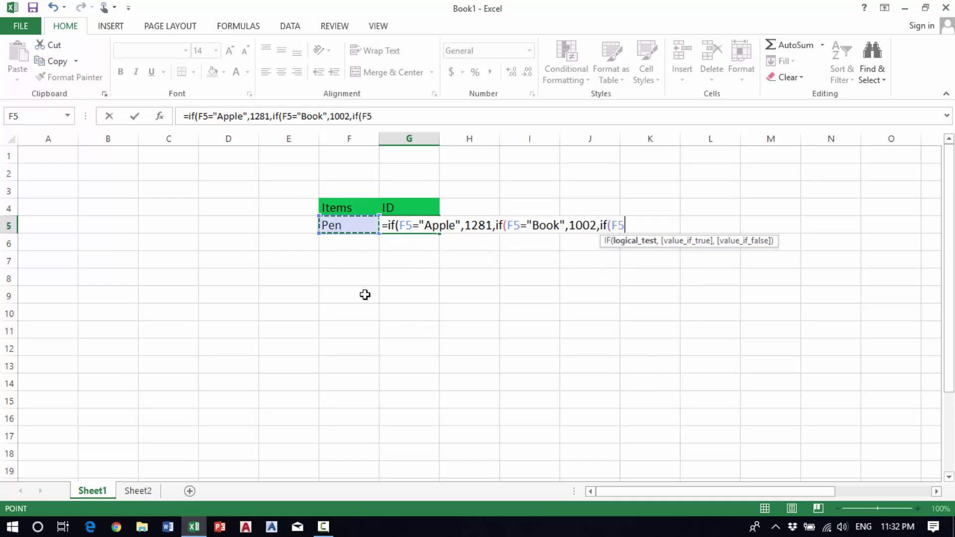
type("=\"")
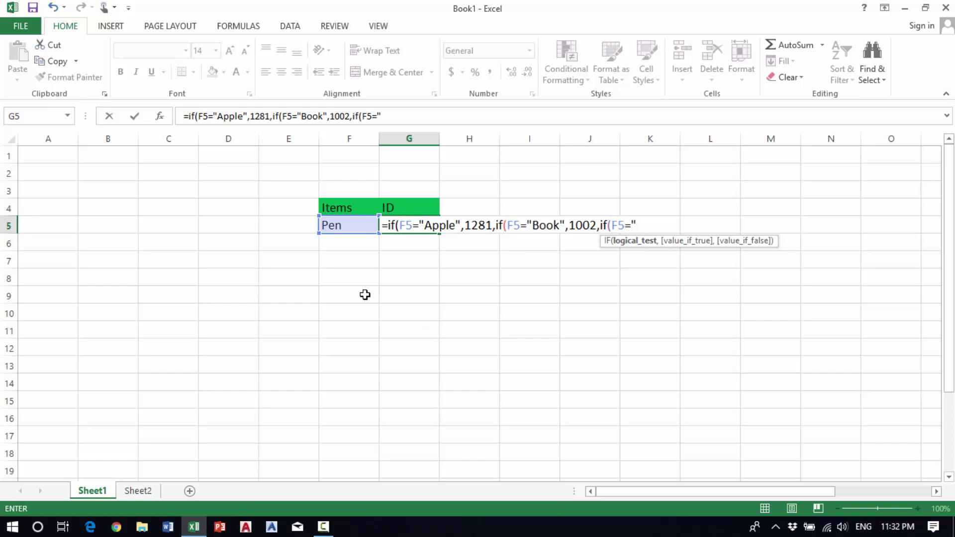
type("Ruller\",")
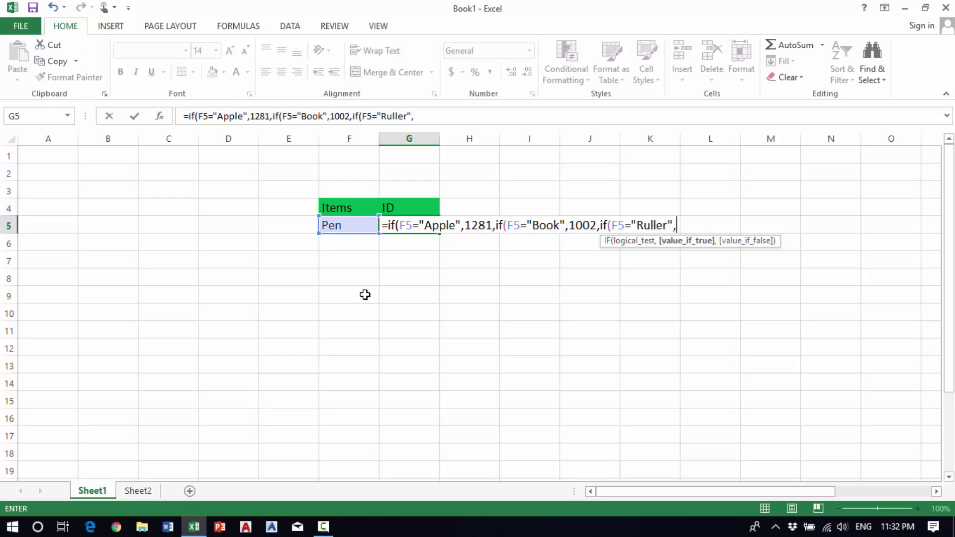
type("1008,if(")
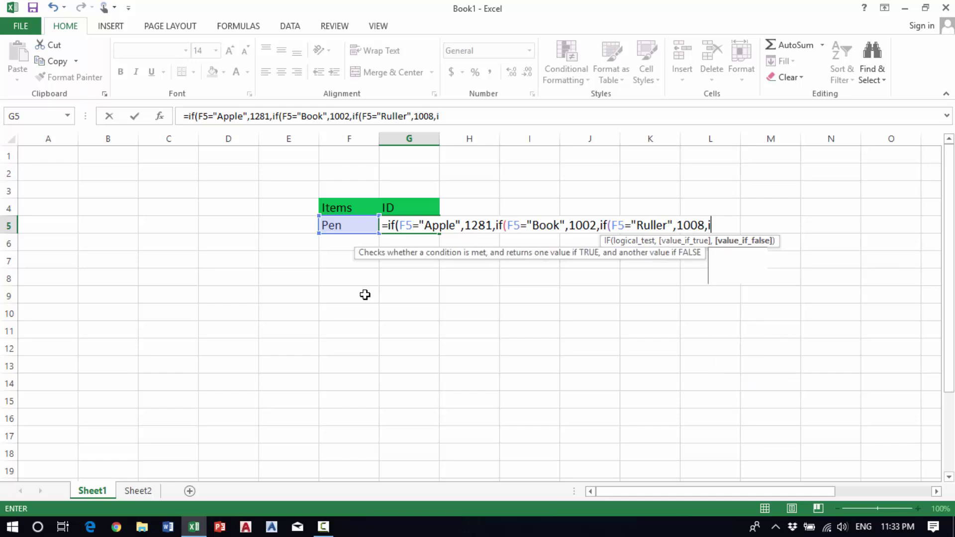
left_click(343, 225)
type("=\"")
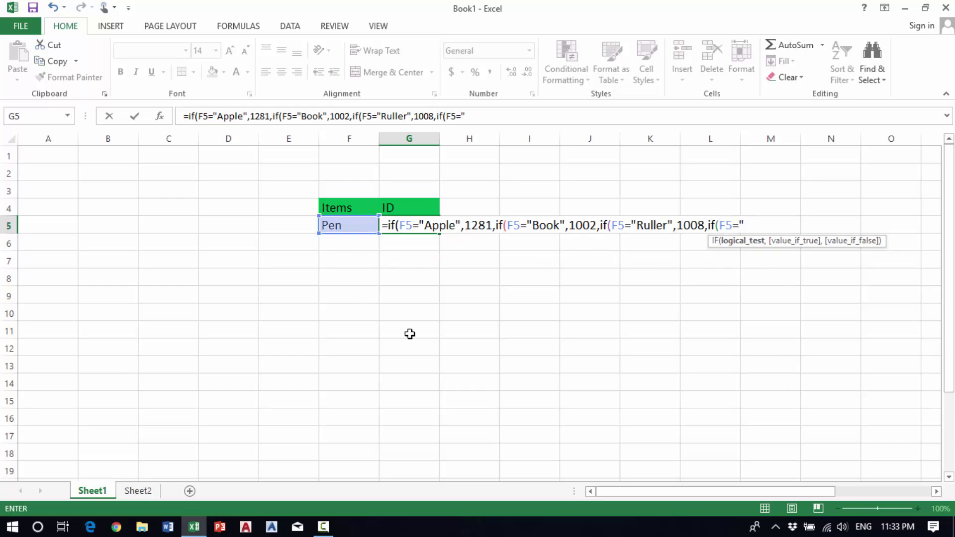
type("Pen\", ")
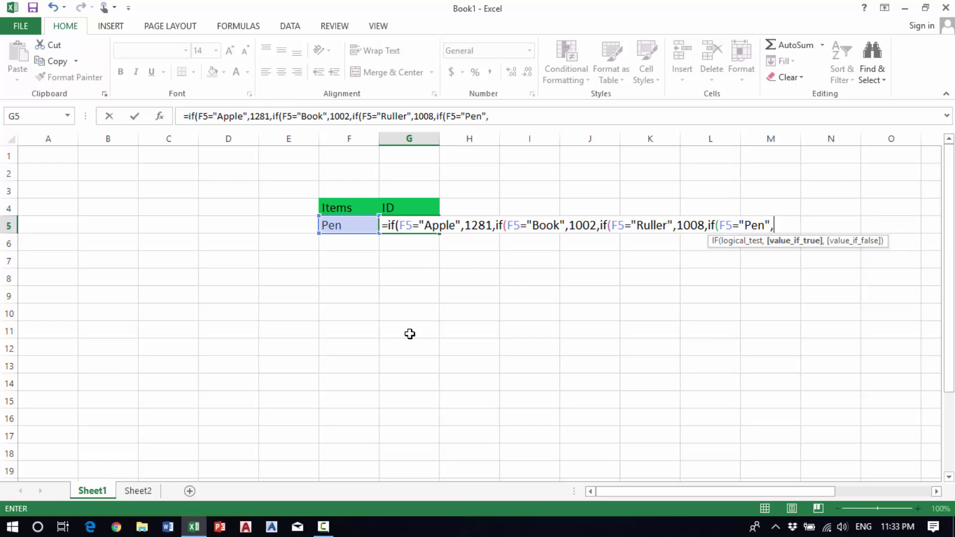
type("1001))))")
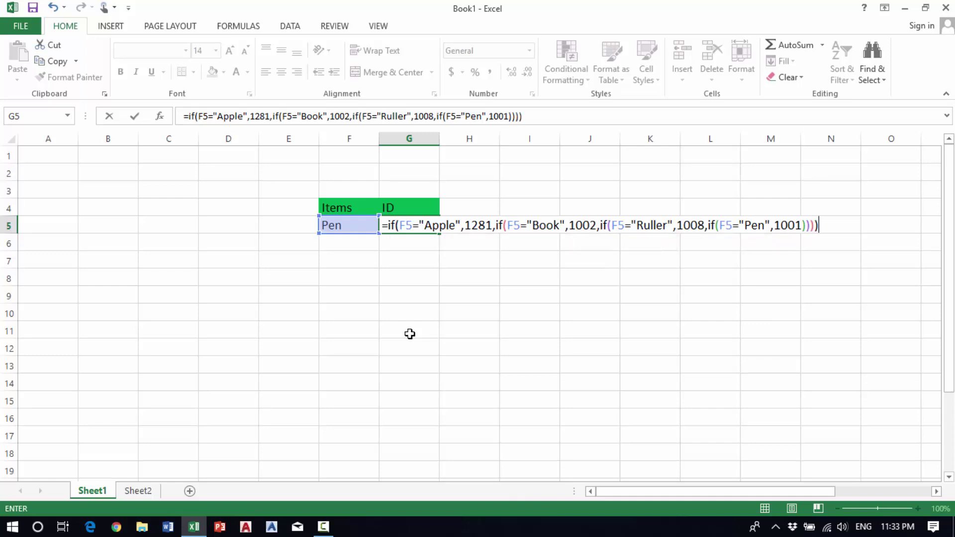
key("Return")
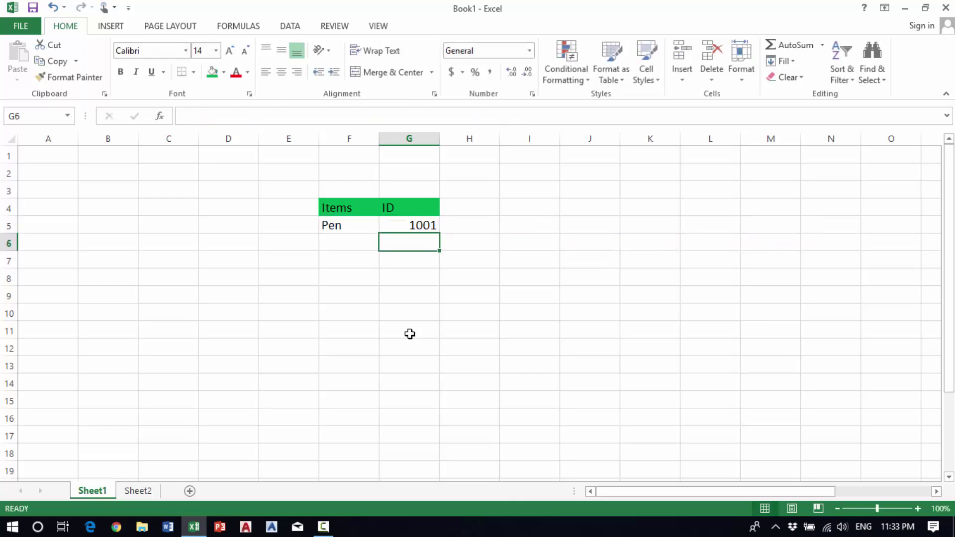
left_click(361, 227)
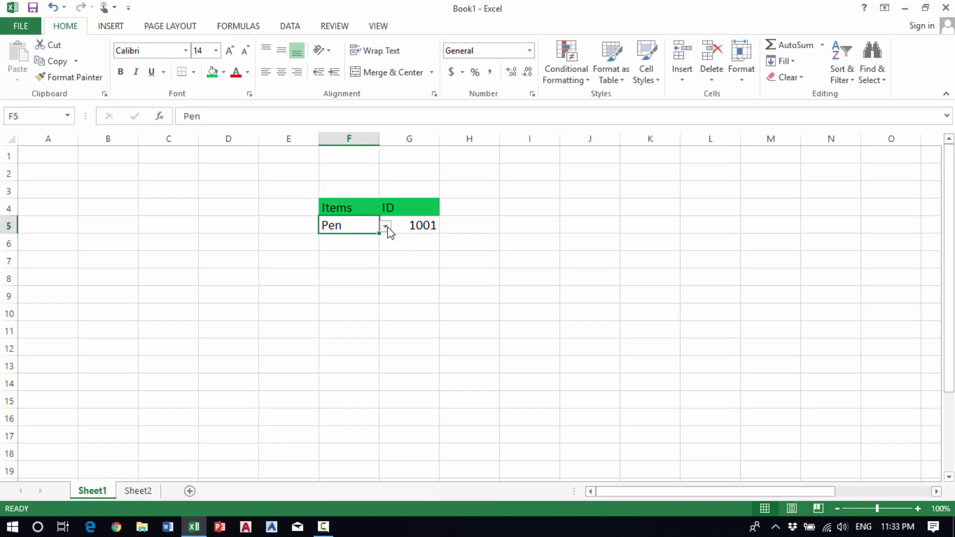
left_click(386, 227)
left_click(354, 239)
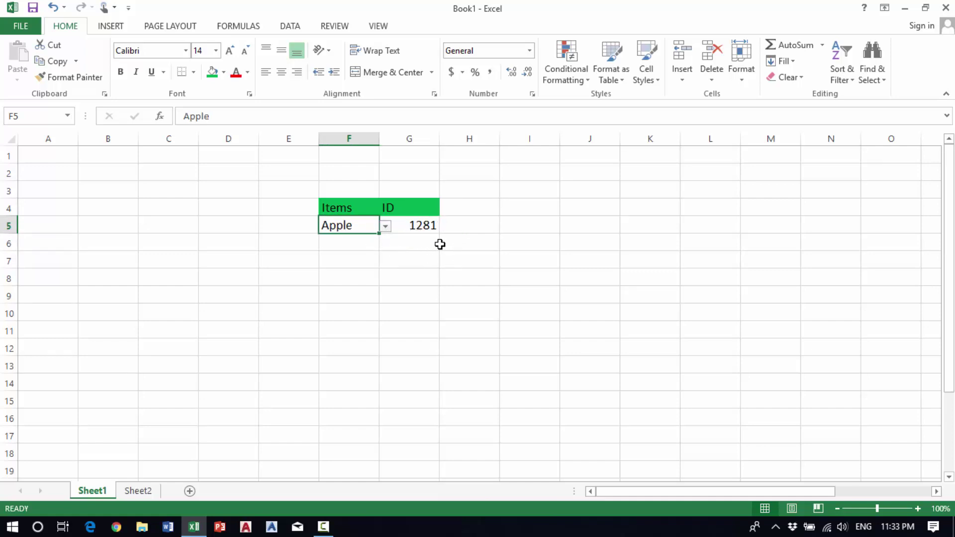
left_click(386, 227)
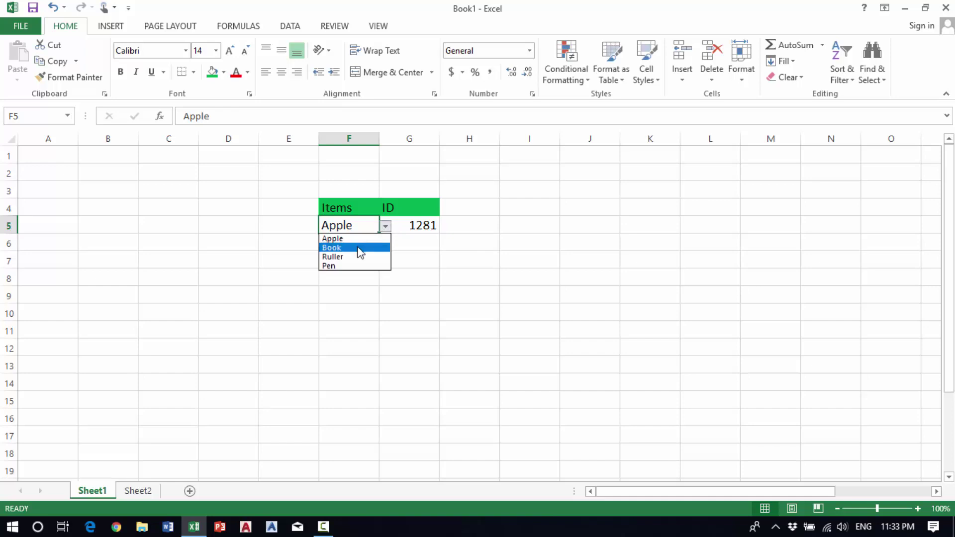
left_click(360, 249)
left_click(387, 227)
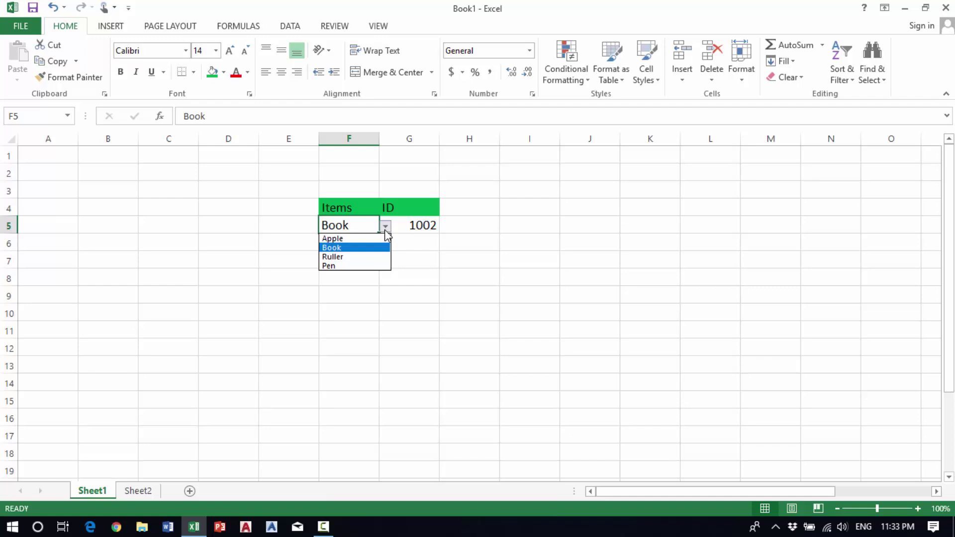
left_click(362, 266)
left_click(387, 227)
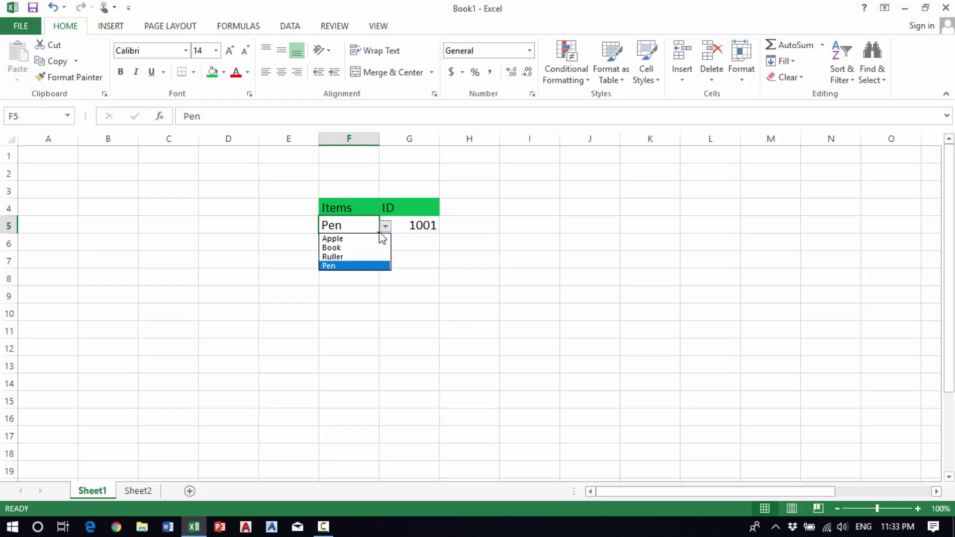
left_click(433, 292)
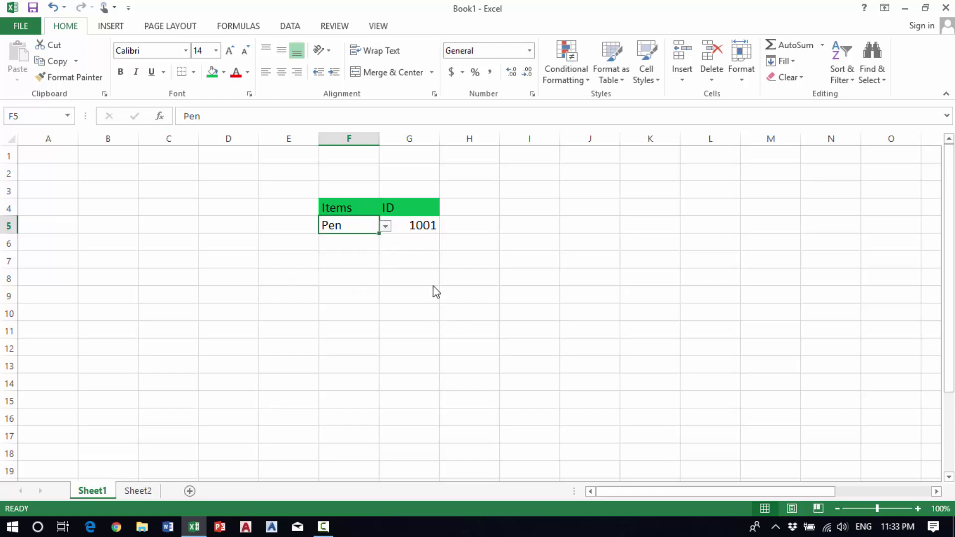
left_click(385, 226)
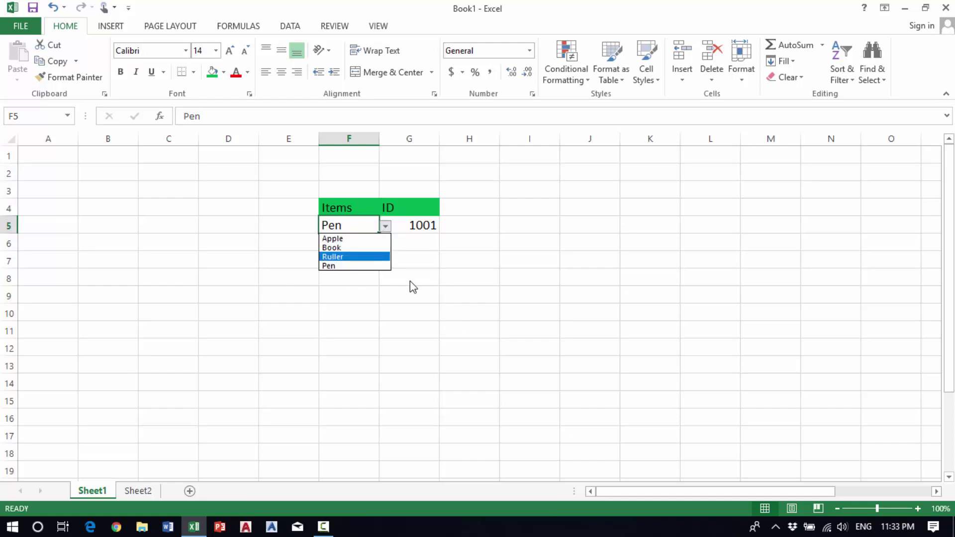
left_click(411, 285)
left_click(387, 228)
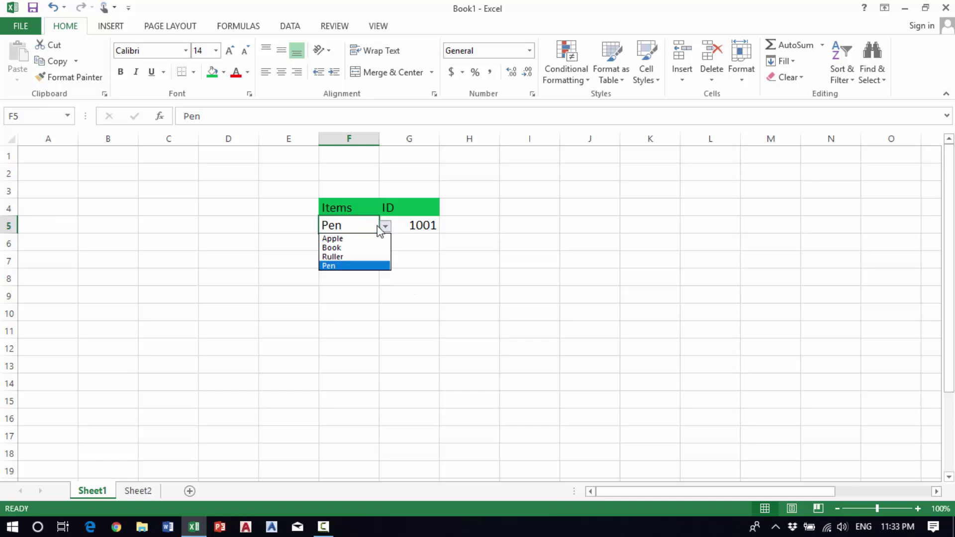